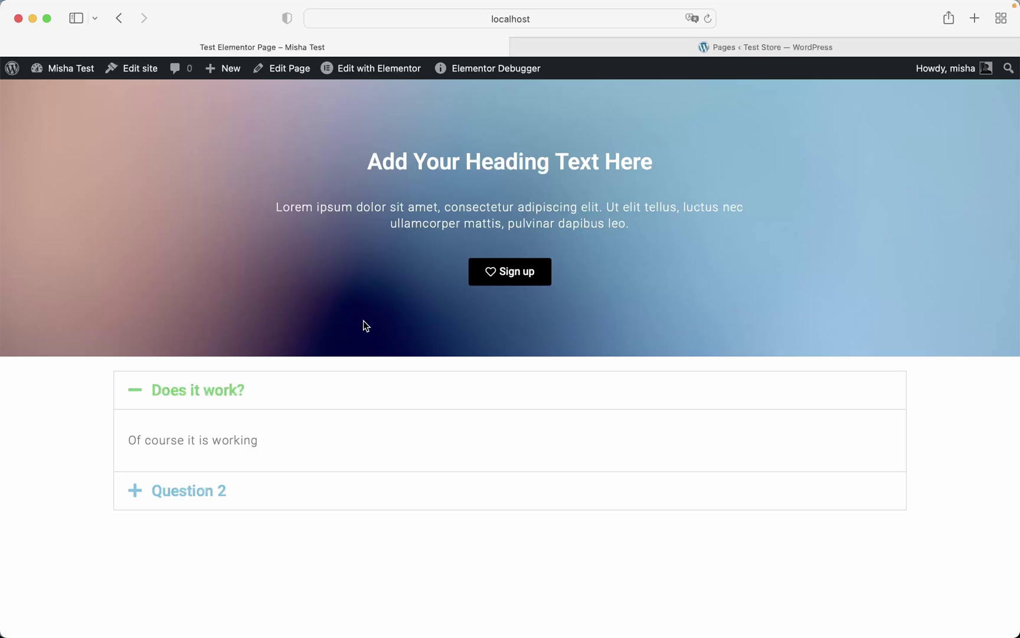
- On the first site's Plugins list, activate Simple WP Crossposting and the Simple WP Crossposting – Elementor add-on
click(621, 45)
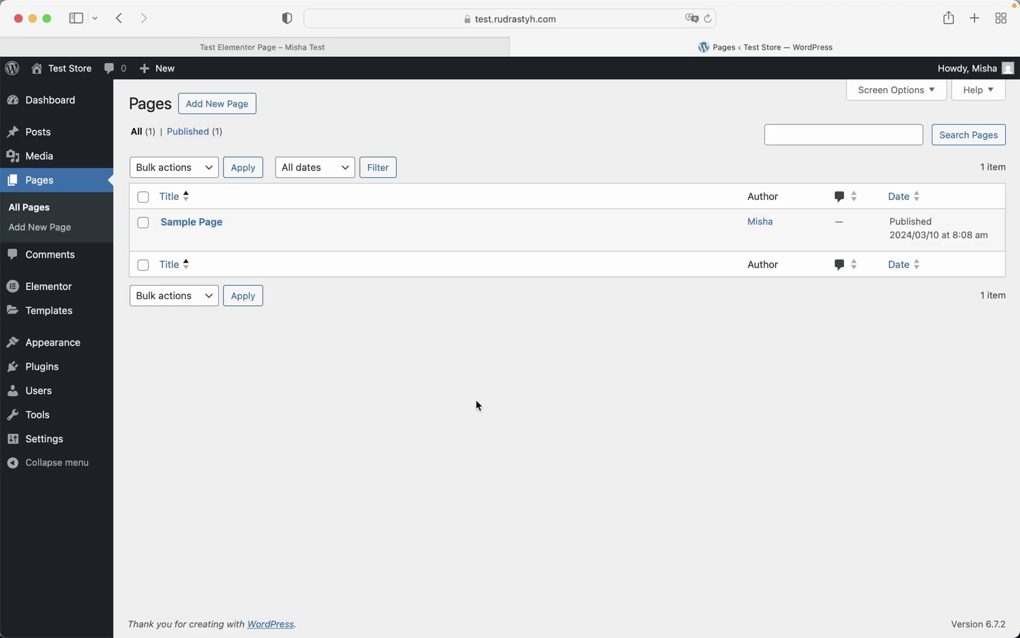
mouse_move(312, 237)
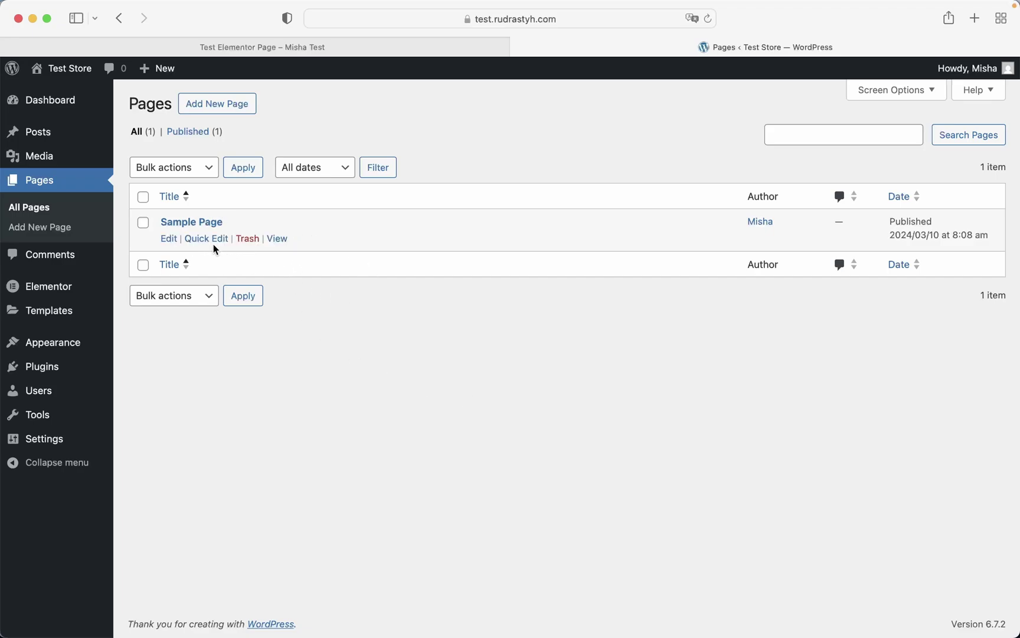
click(242, 49)
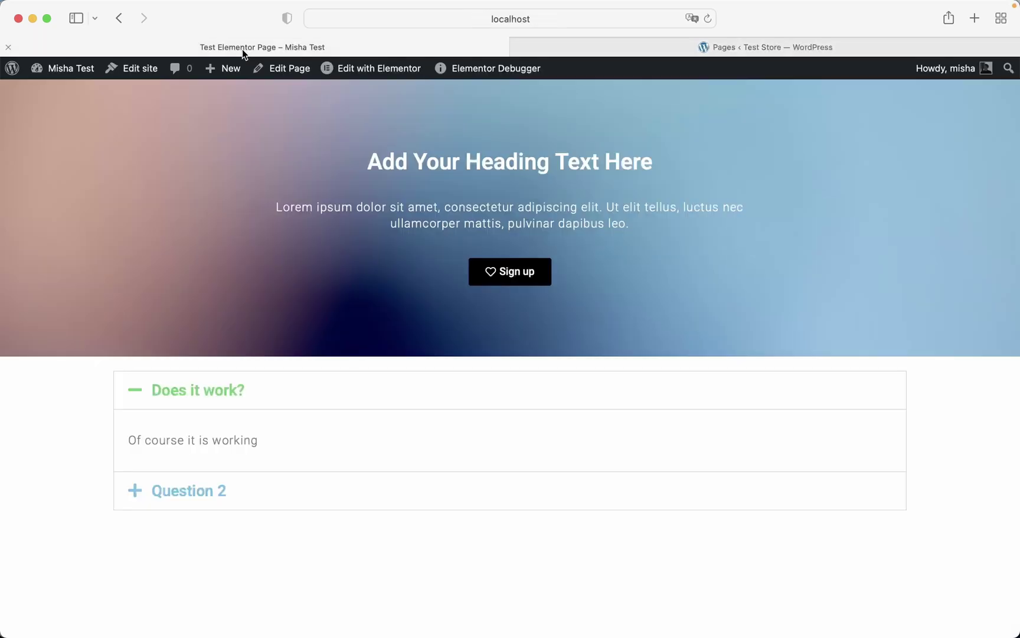
mouse_move(61, 68)
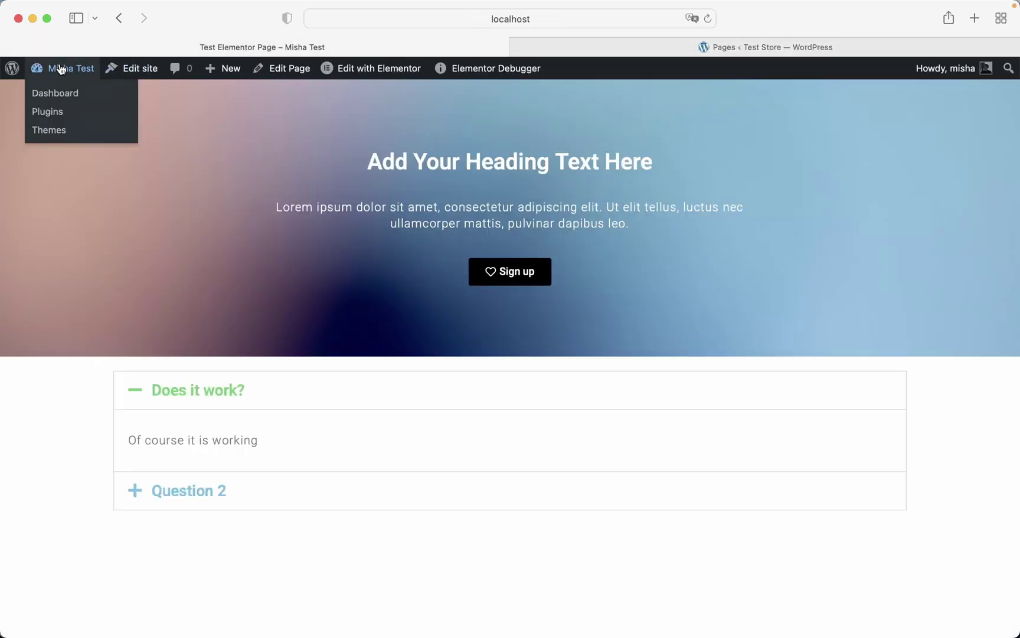
click(56, 112)
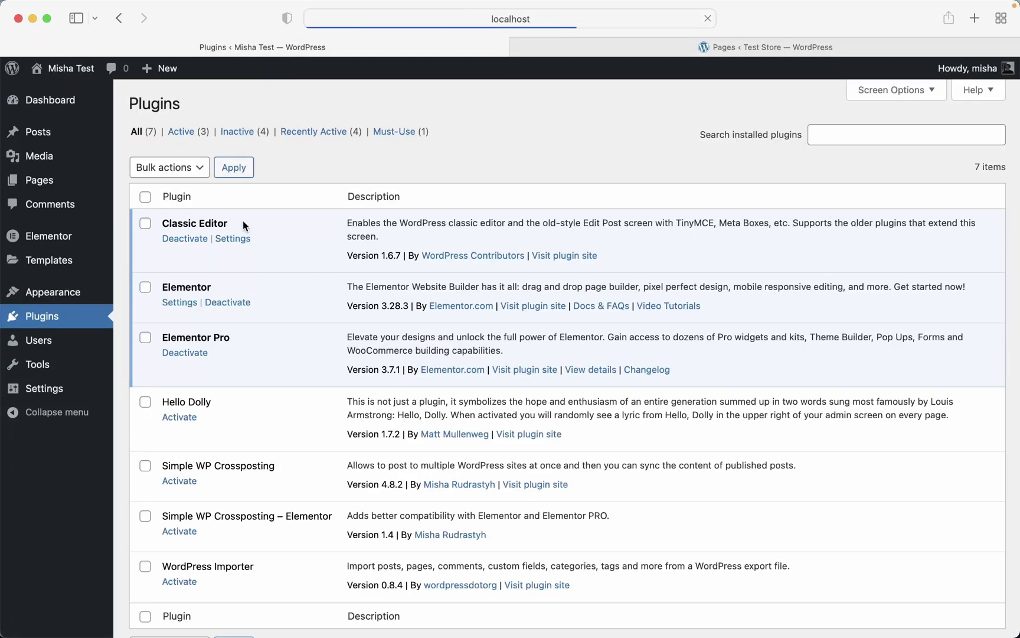
scroll(319, 378, down, 1)
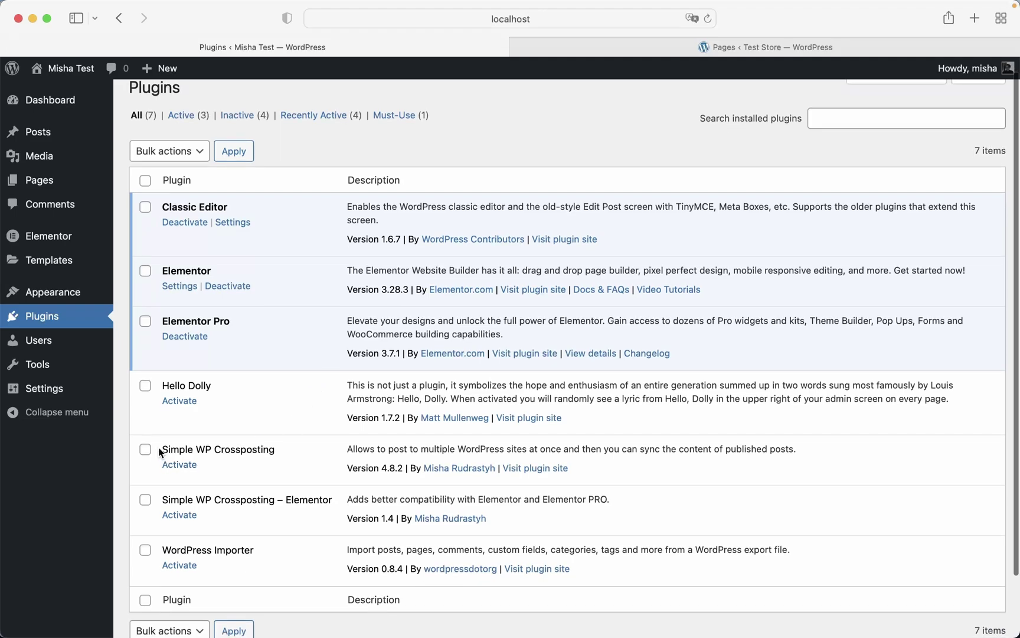
drag(161, 450, 277, 449)
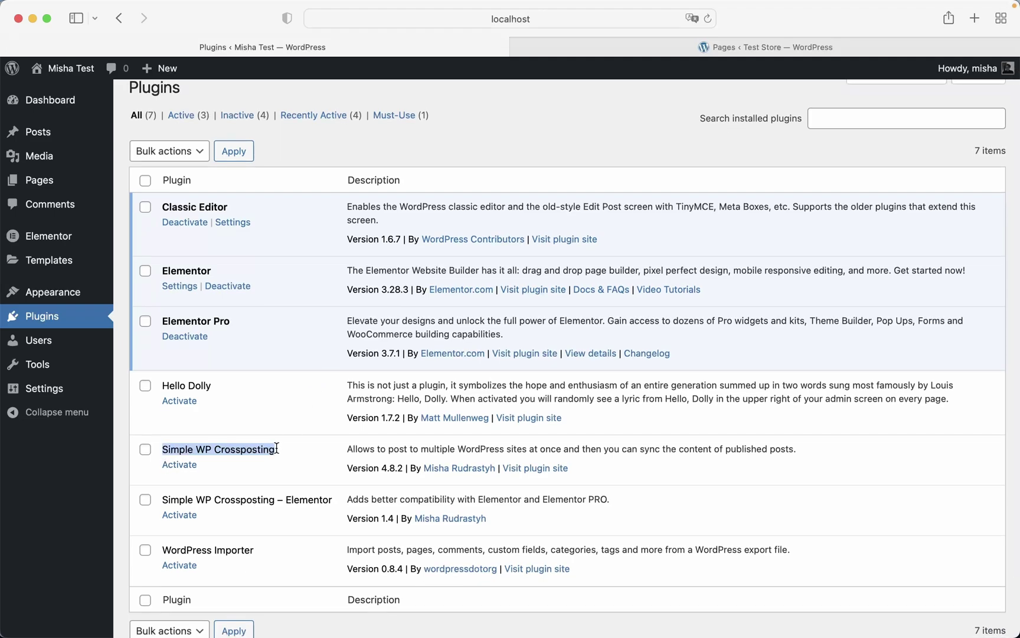
click(191, 465)
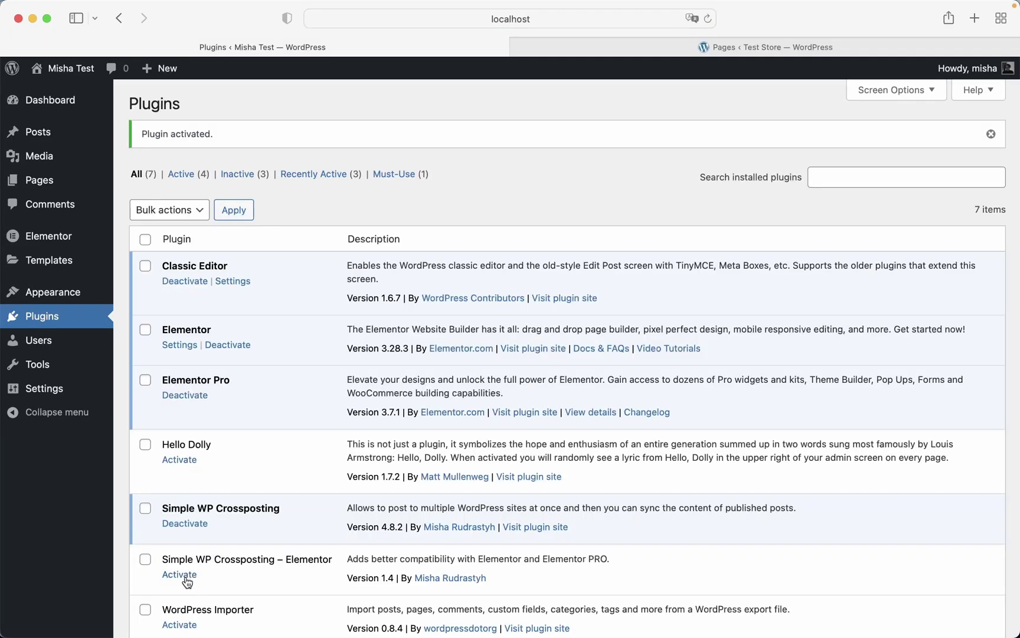
click(181, 573)
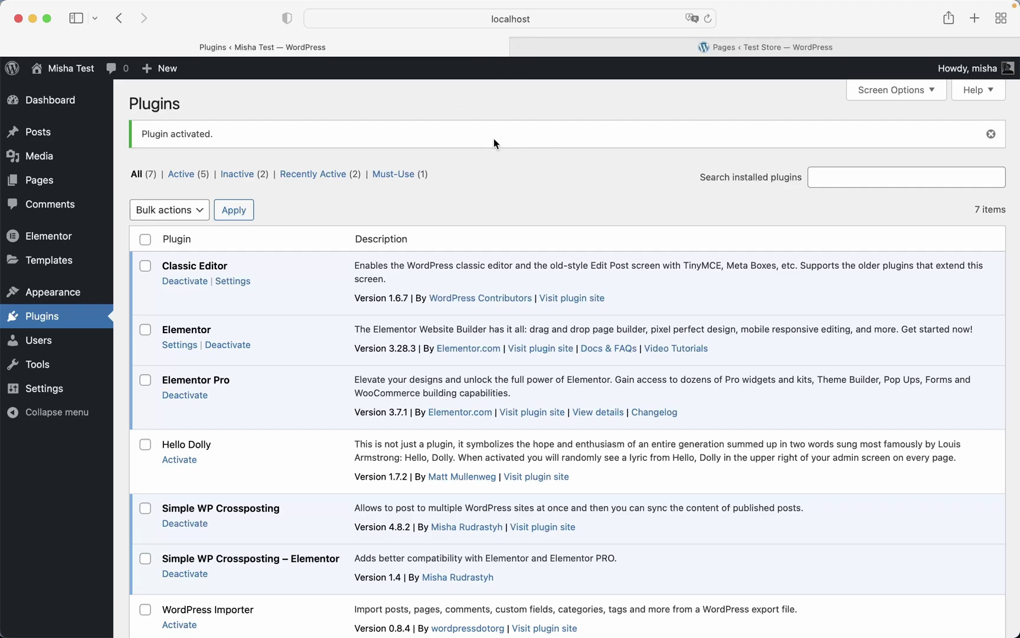
- Open the Sites tab of Settings > Crosspost, then go to the Test Store Pages browser tab
mouse_move(68, 392)
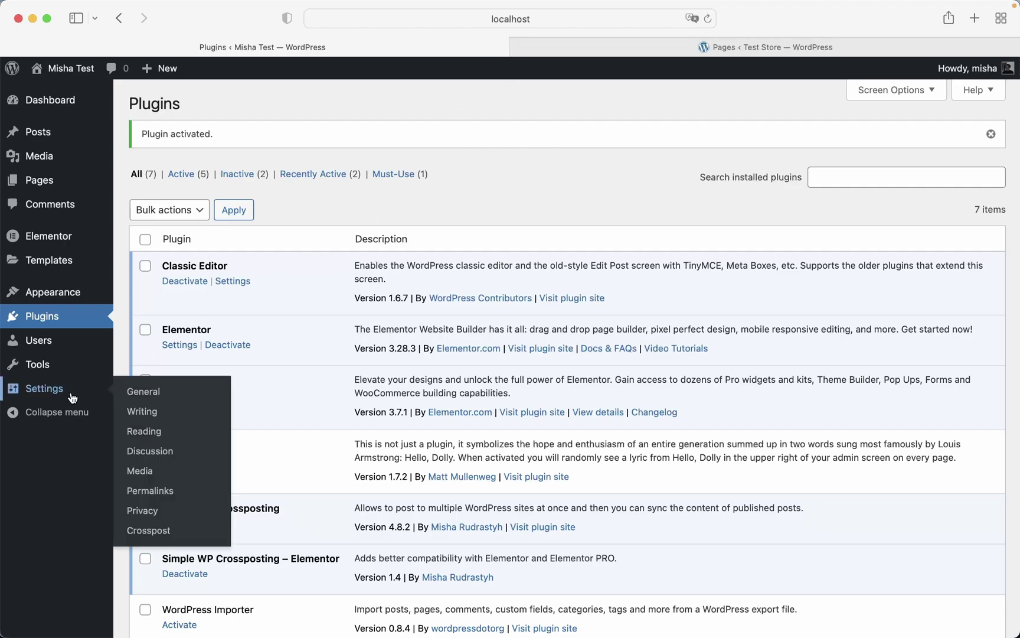
click(164, 531)
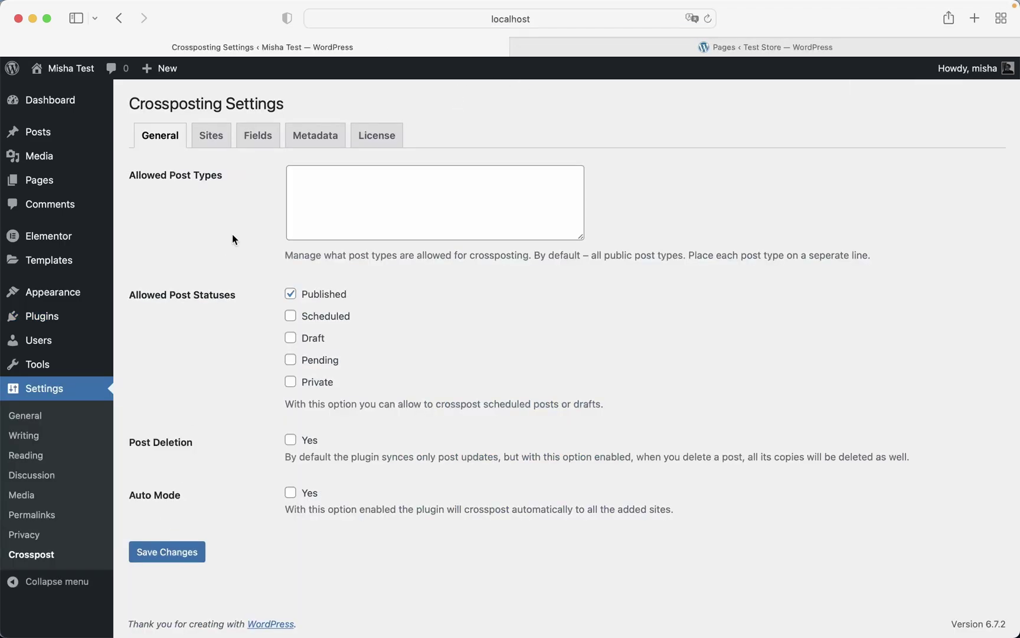
click(214, 137)
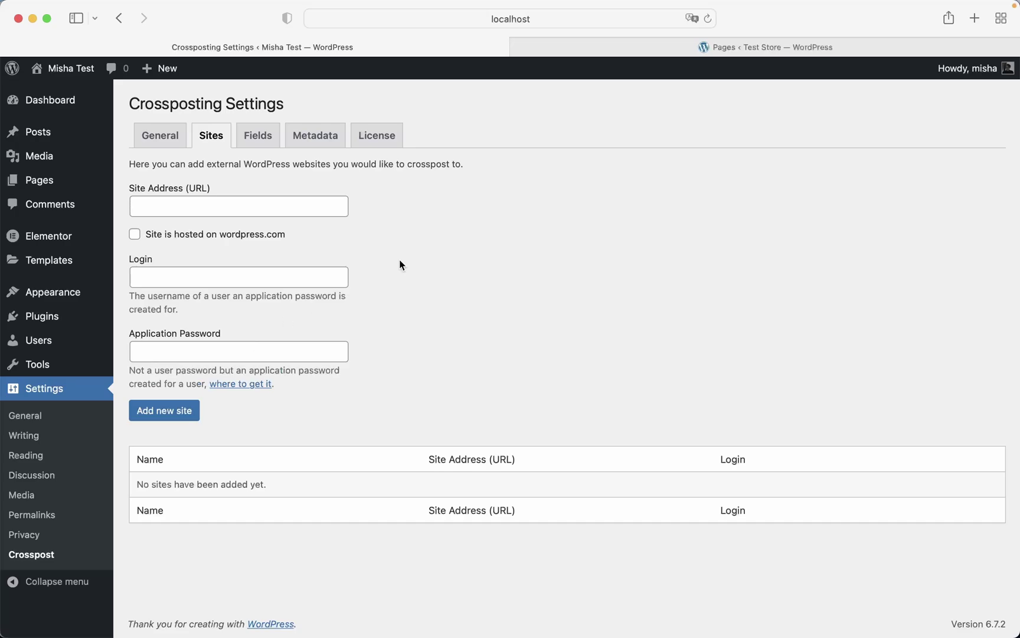
click(629, 49)
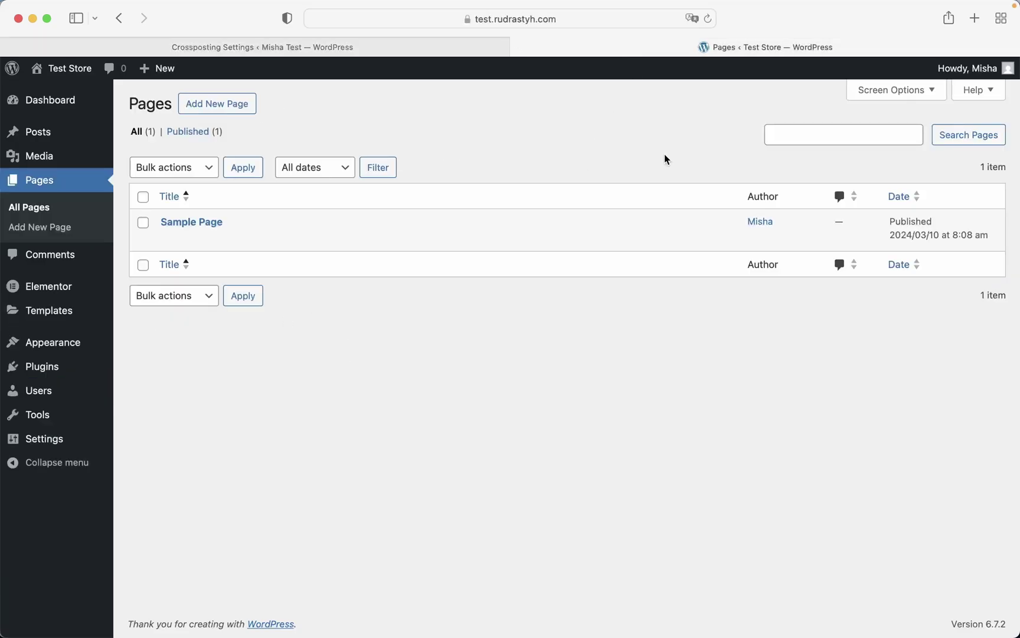
- Copy the Test Store username from its profile into the crosspost form's Login field
mouse_move(925, 75)
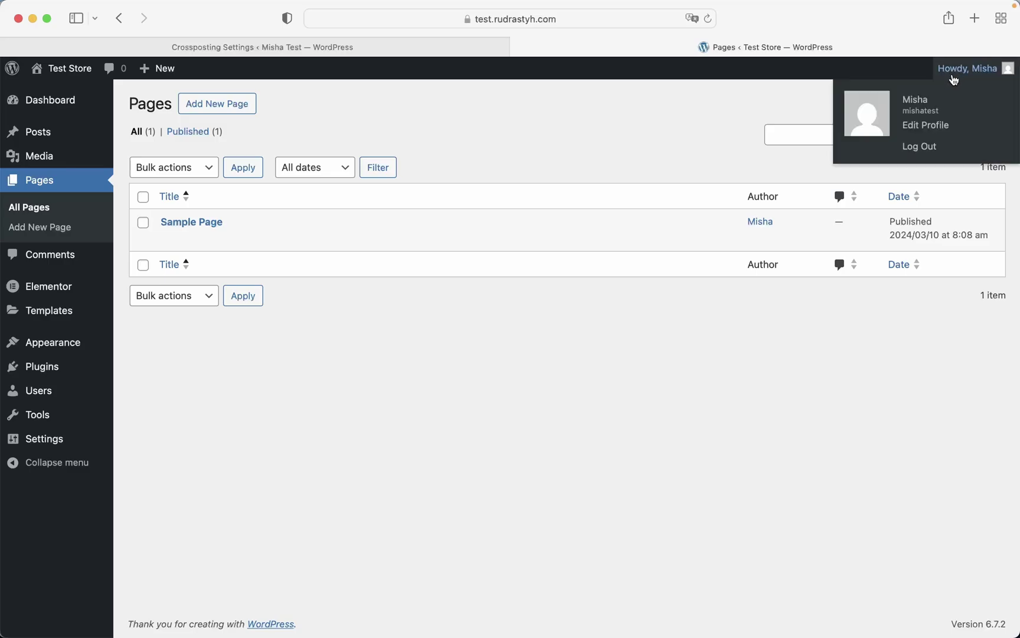
click(923, 127)
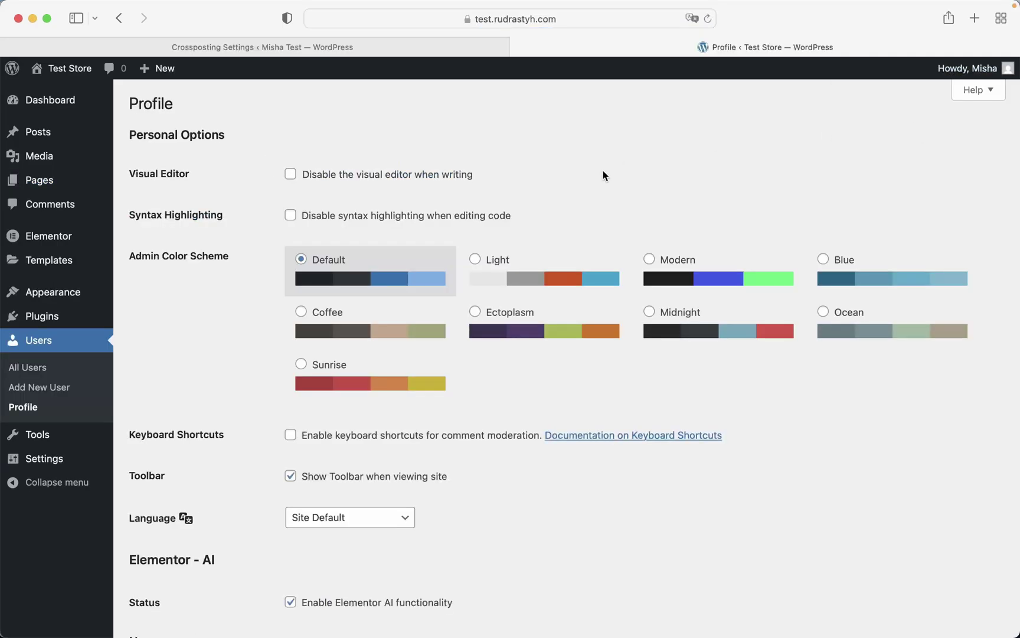
scroll(439, 253, down, 10)
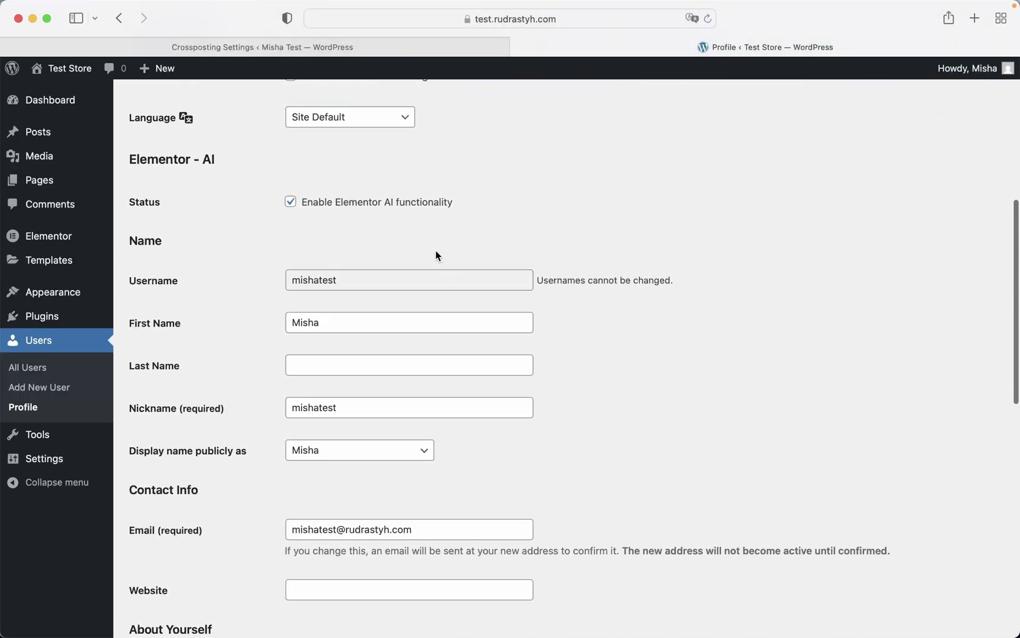
click(317, 282)
double_click(317, 279)
key(super+c)
click(317, 48)
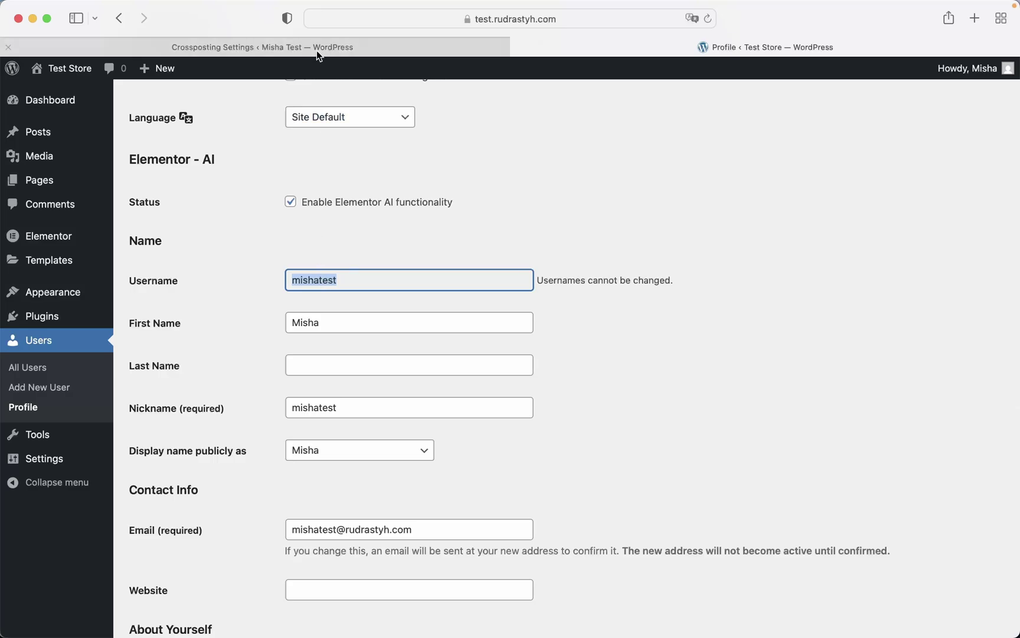
click(205, 282)
key(super+v)
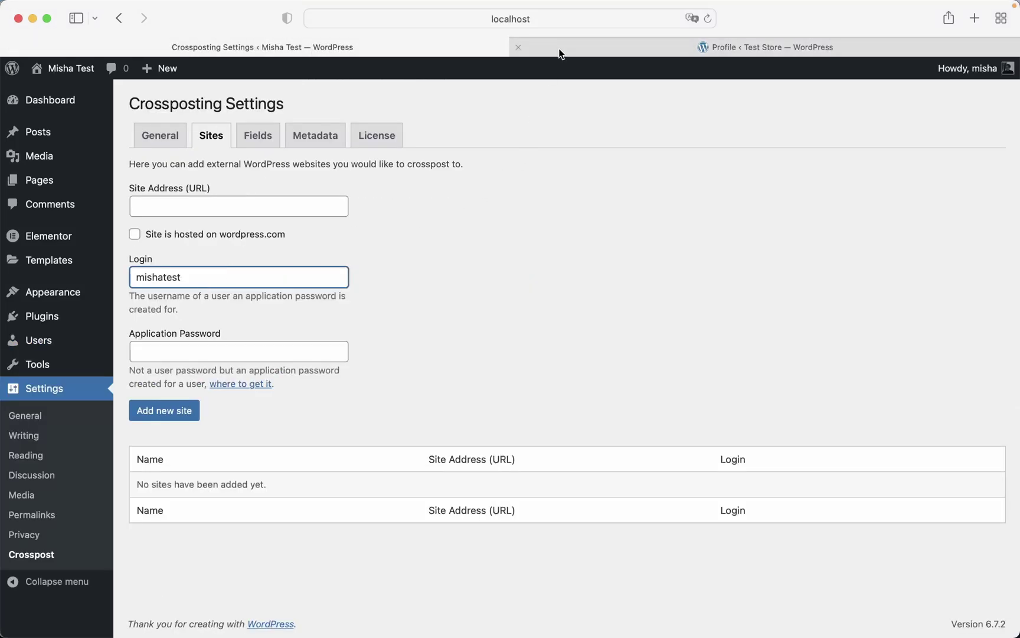
- Generate a Test Store application password named 'test' and paste it into Application Password
click(591, 47)
scroll(455, 299, down, 15)
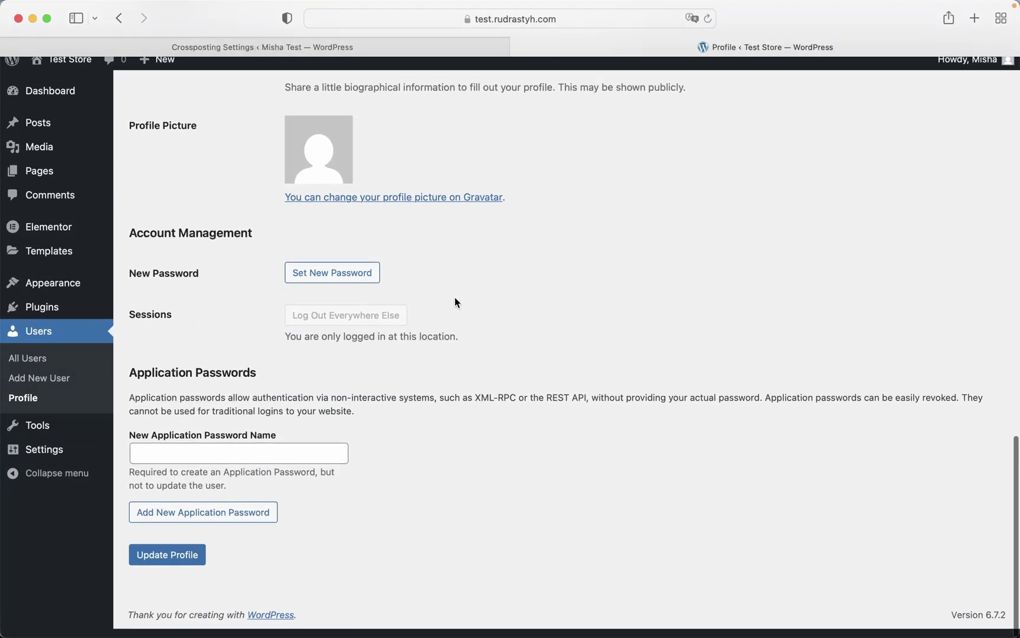
click(266, 459)
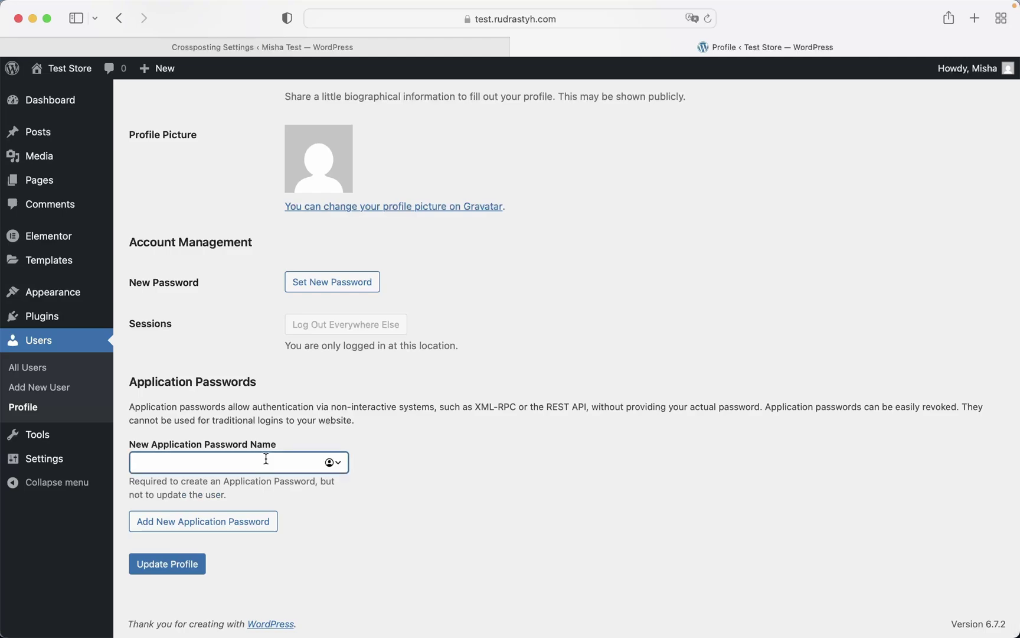
text(test)
click(264, 521)
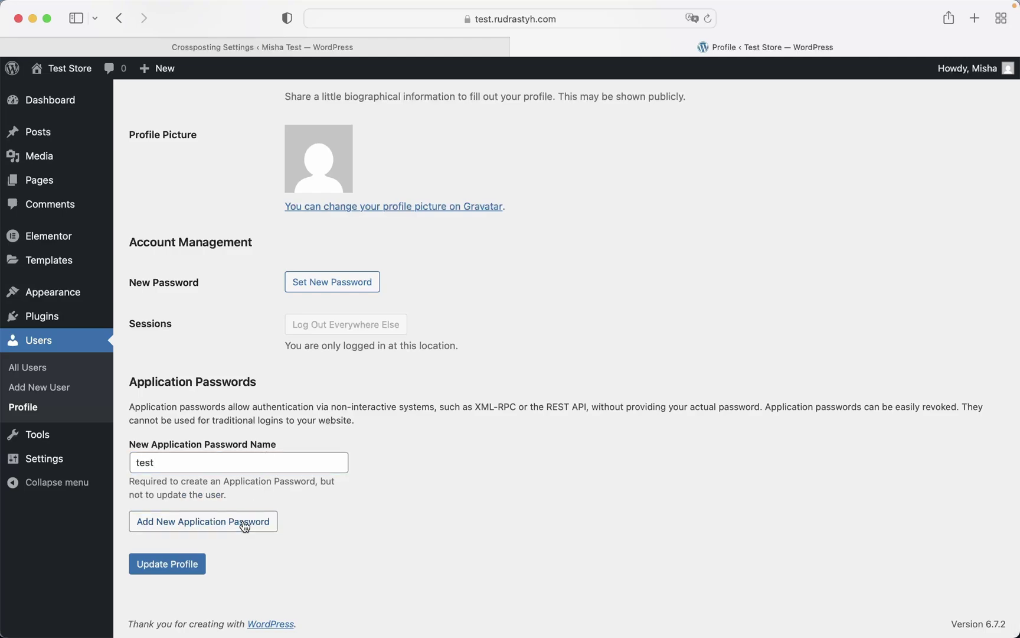
triple_click(344, 564)
key(super+c)
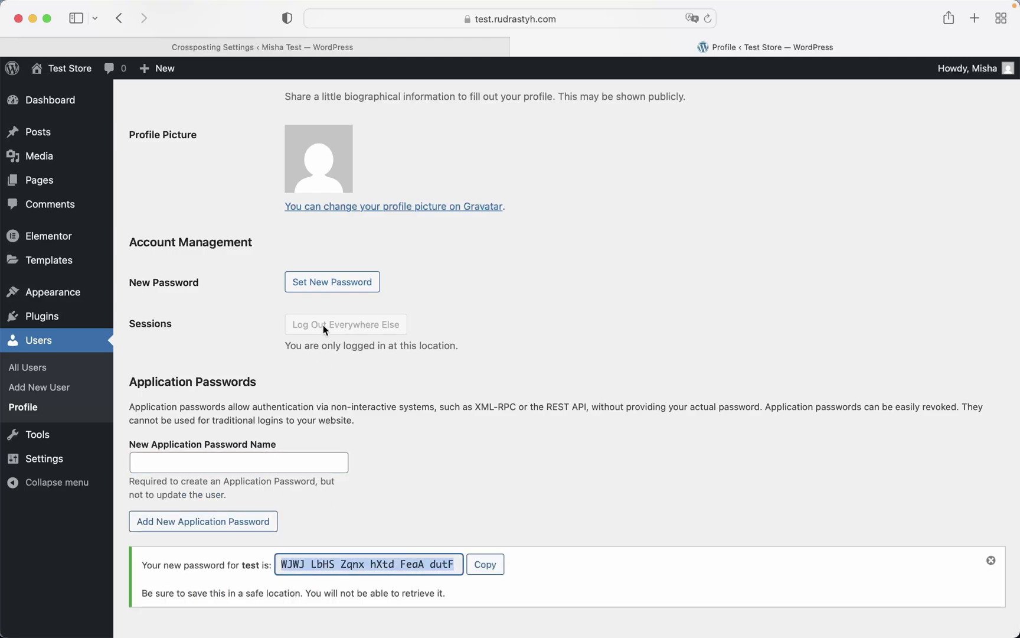
click(221, 48)
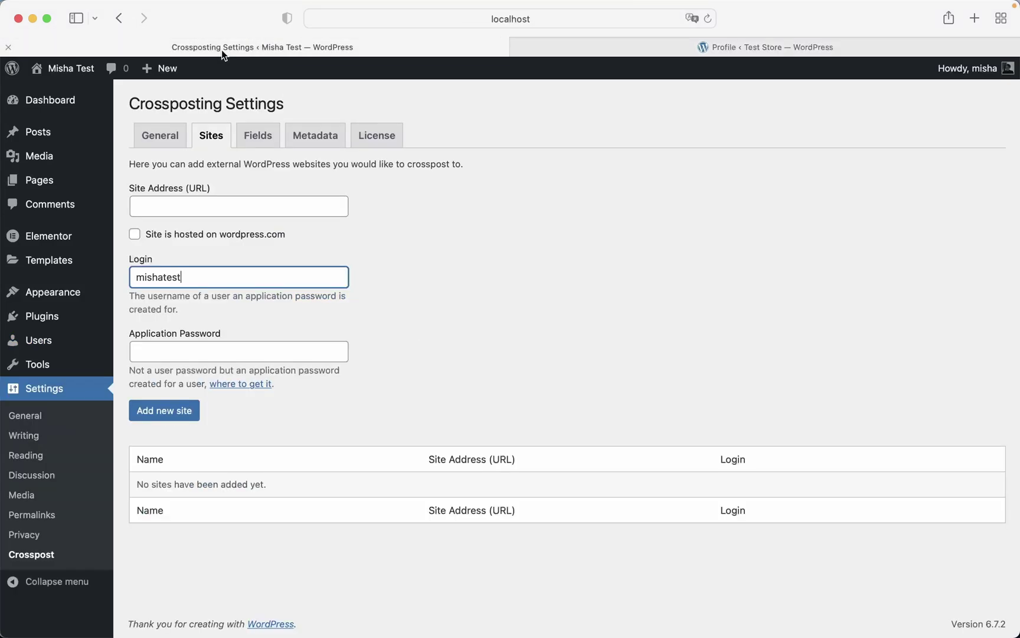
click(219, 344)
key(super+v)
click(206, 202)
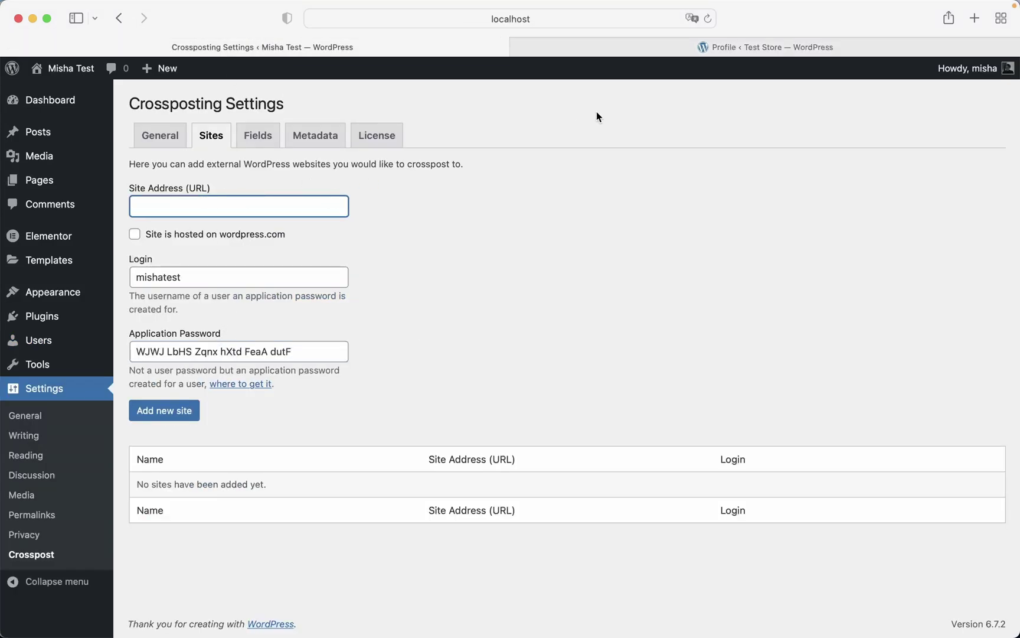
click(611, 48)
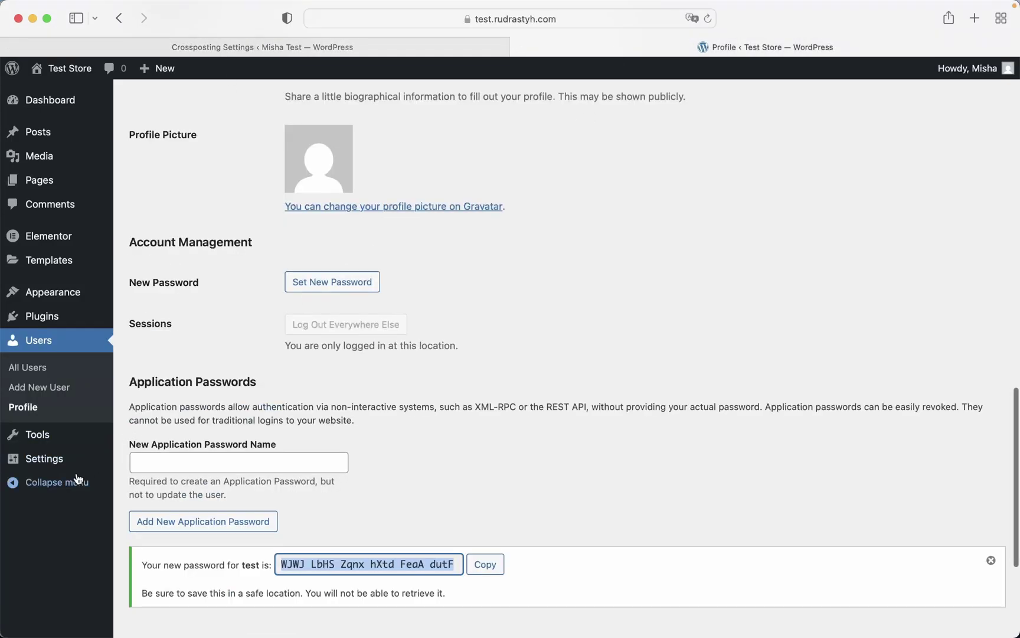
- Copy Test Store's Site Address from General Settings into the crosspost Site Address (URL) field and add the site
click(136, 457)
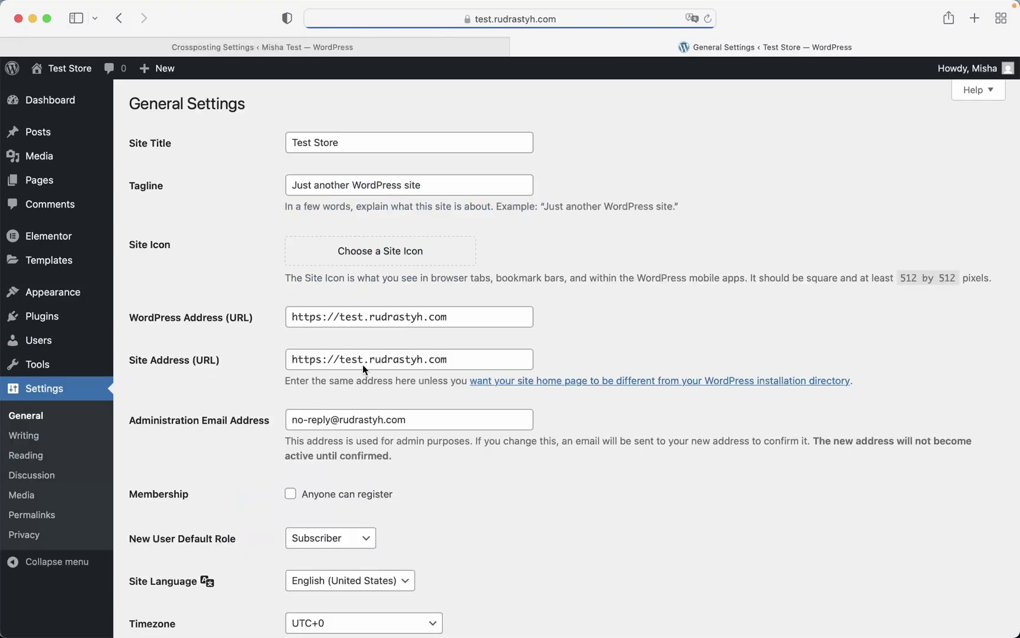
triple_click(362, 364)
key(super+c)
click(284, 52)
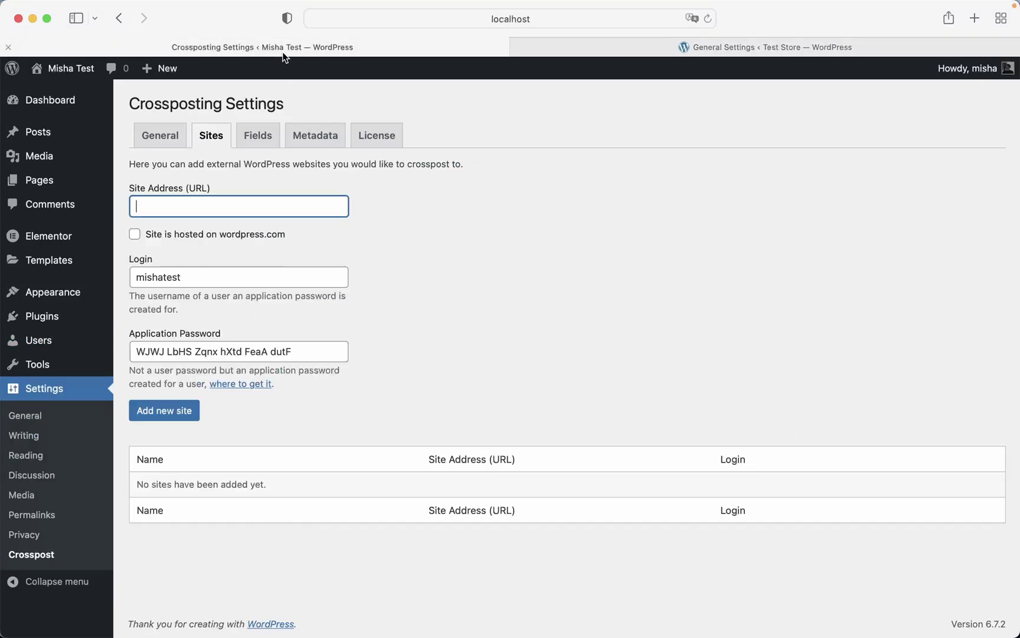
key(super+v)
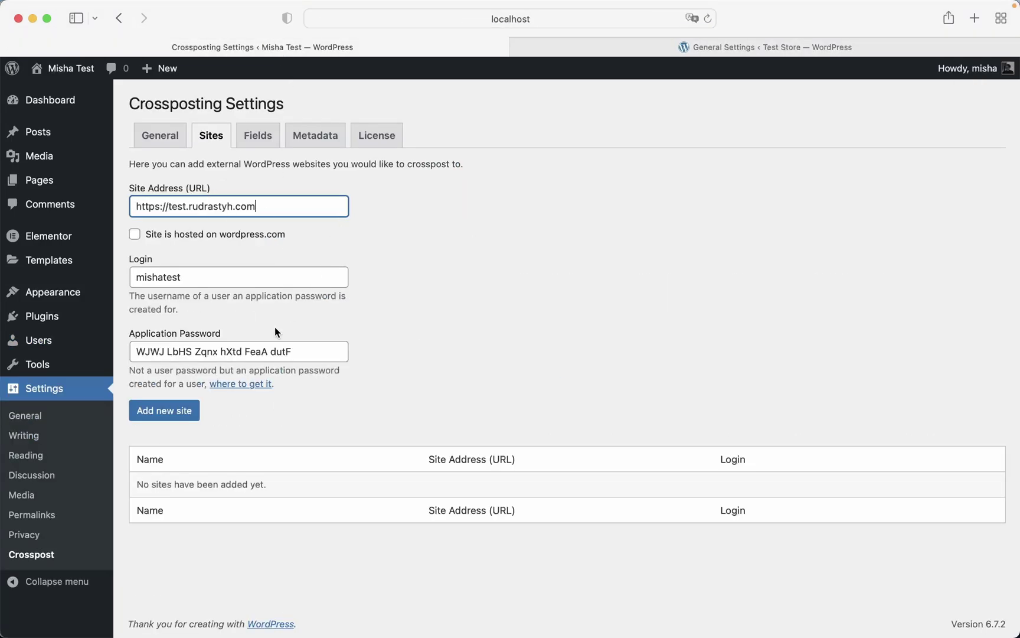
click(173, 418)
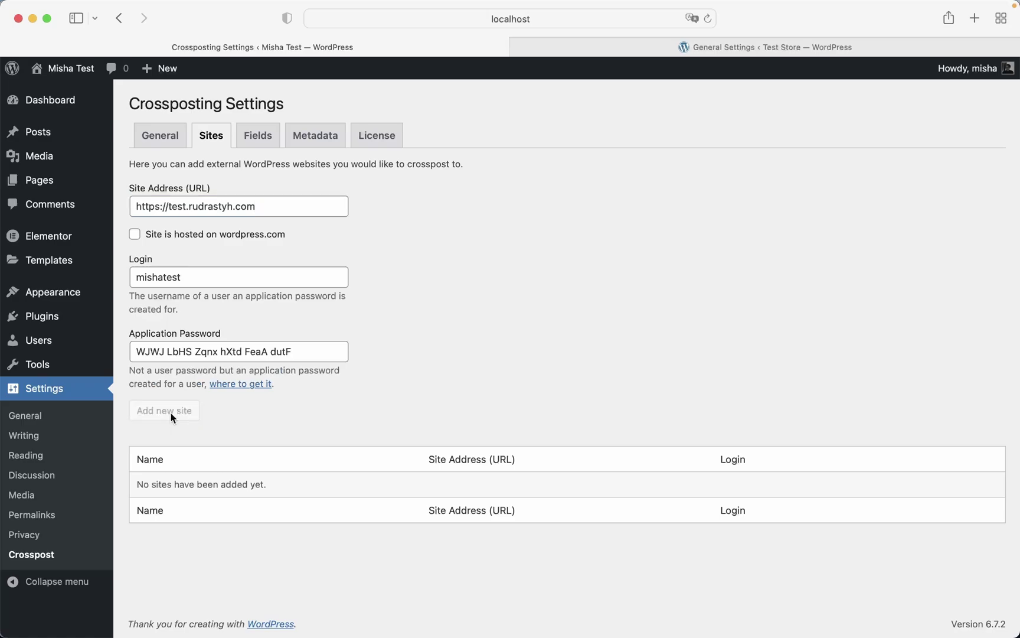
mouse_move(315, 531)
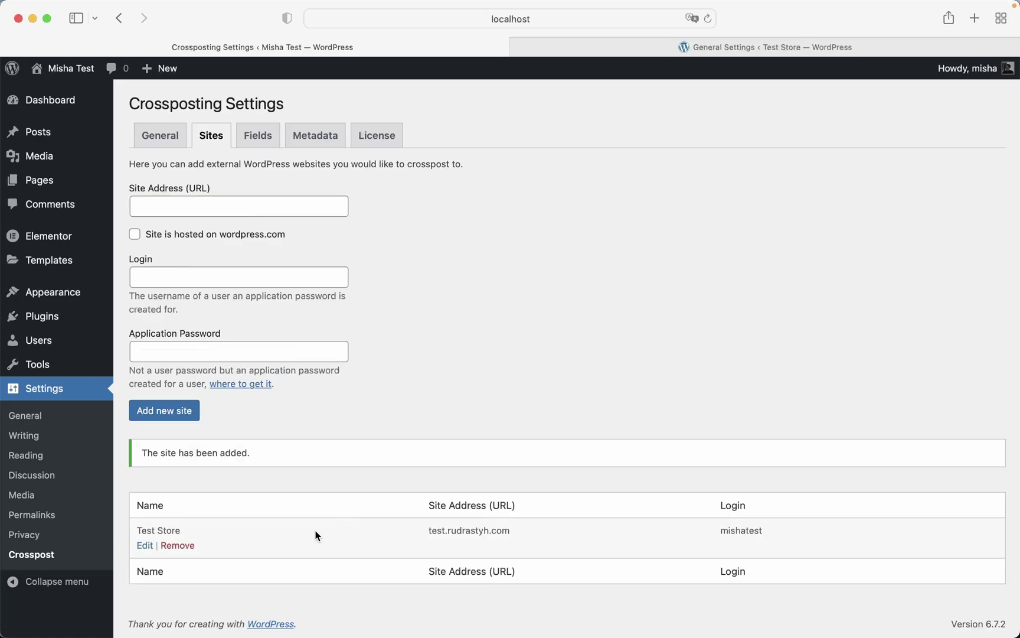
- Change the Test Store crosspost connection's name to 'Site 2', update it, and go to Pages
click(145, 545)
triple_click(323, 146)
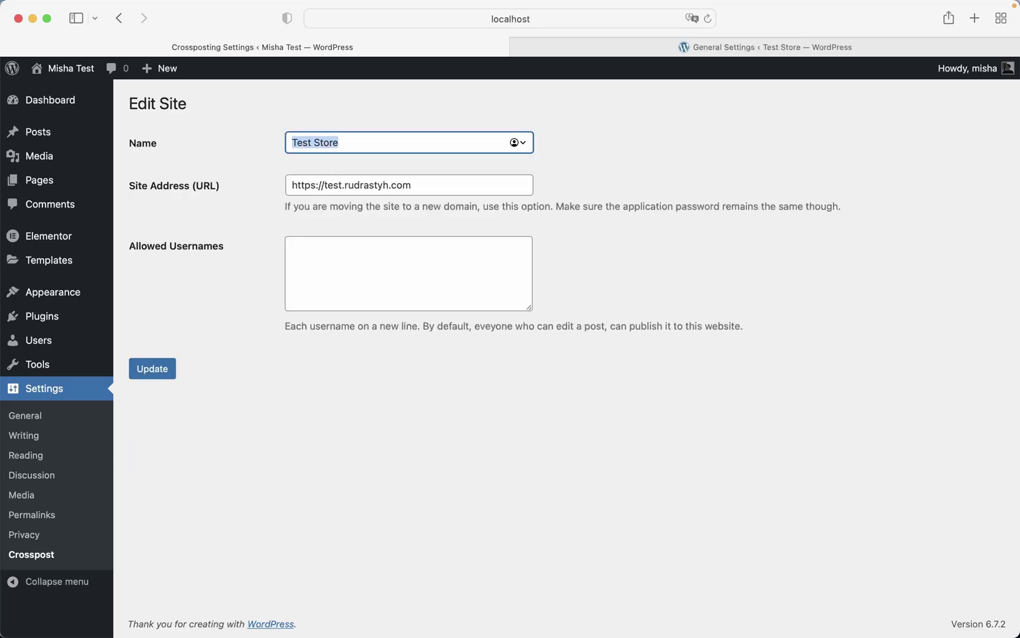
text(Site 2)
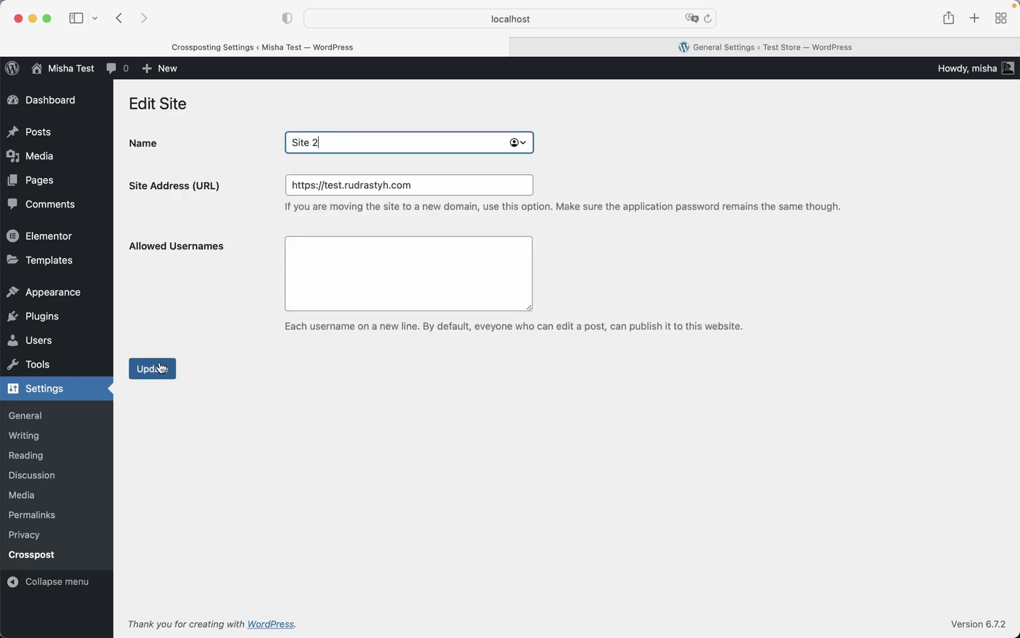
click(156, 367)
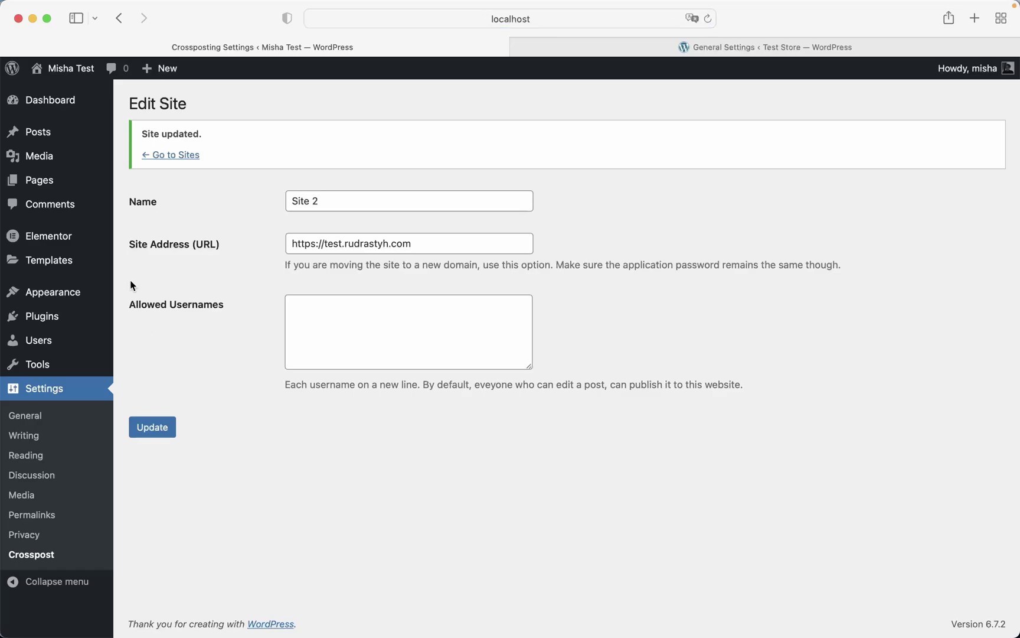
click(58, 186)
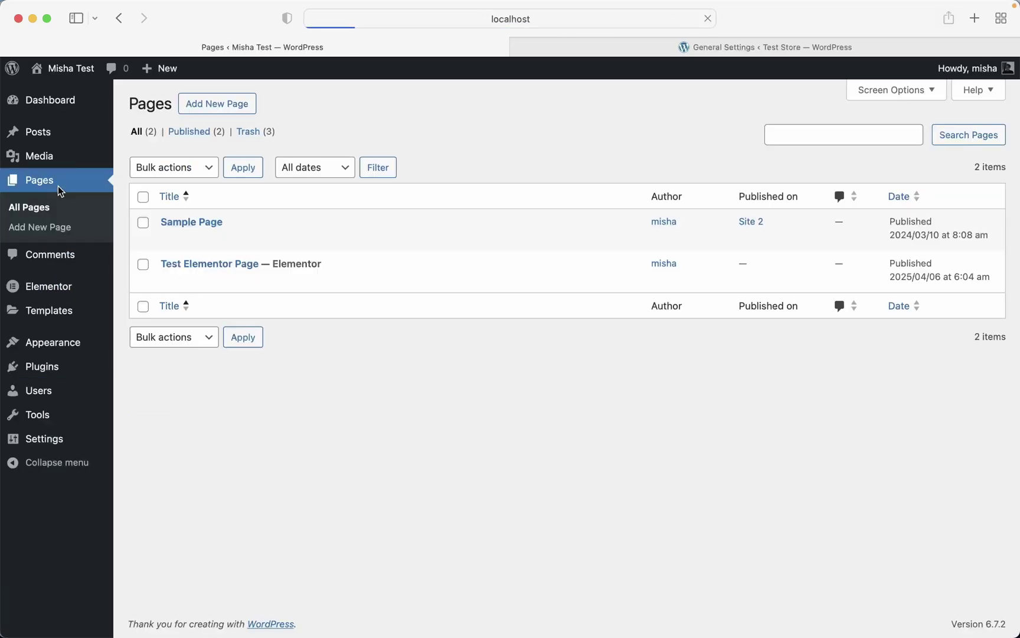
mouse_move(250, 260)
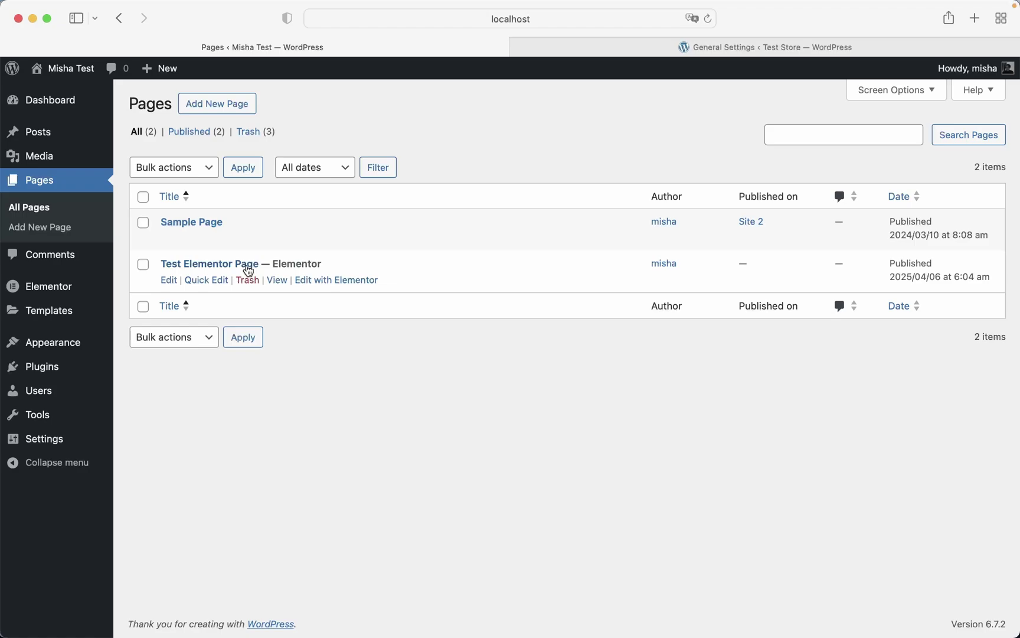
- Edit Test Elementor Page and tick Site 2 in its Publish on box
click(169, 283)
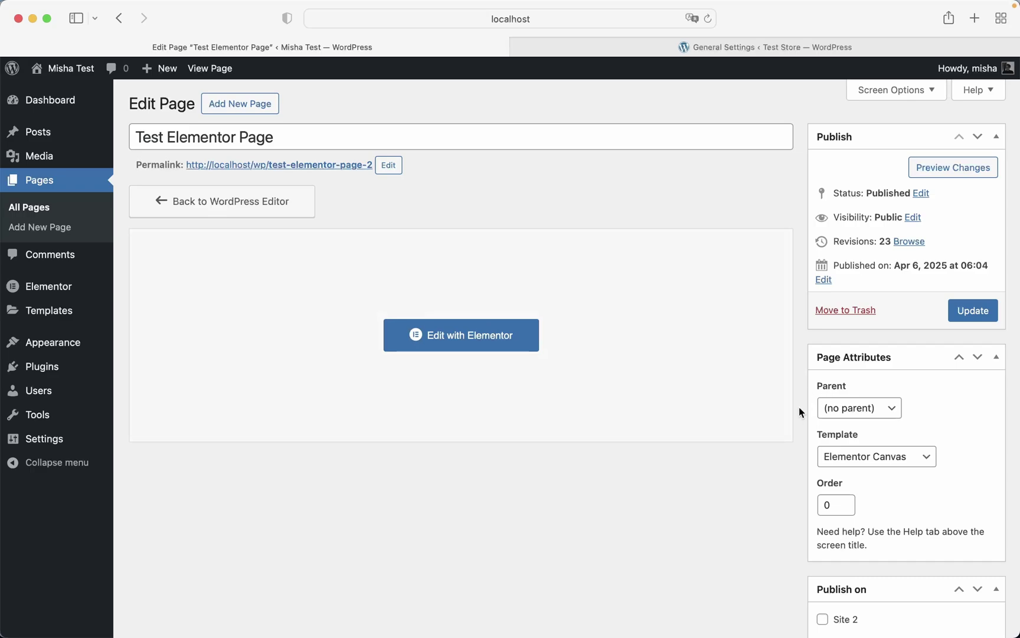
scroll(794, 409, down, 3)
click(822, 545)
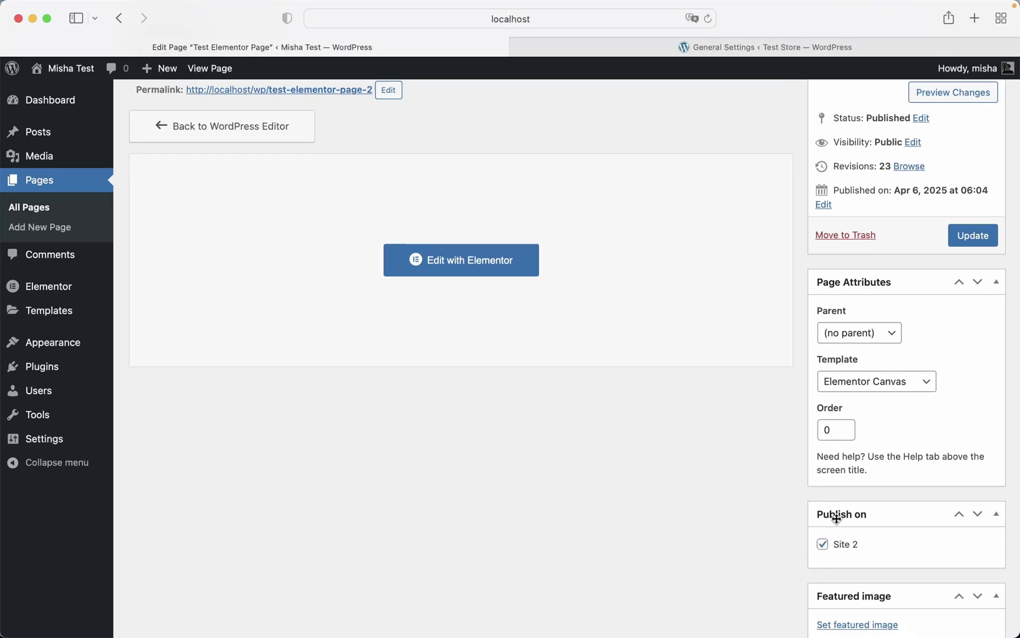
scroll(756, 514, up, 2)
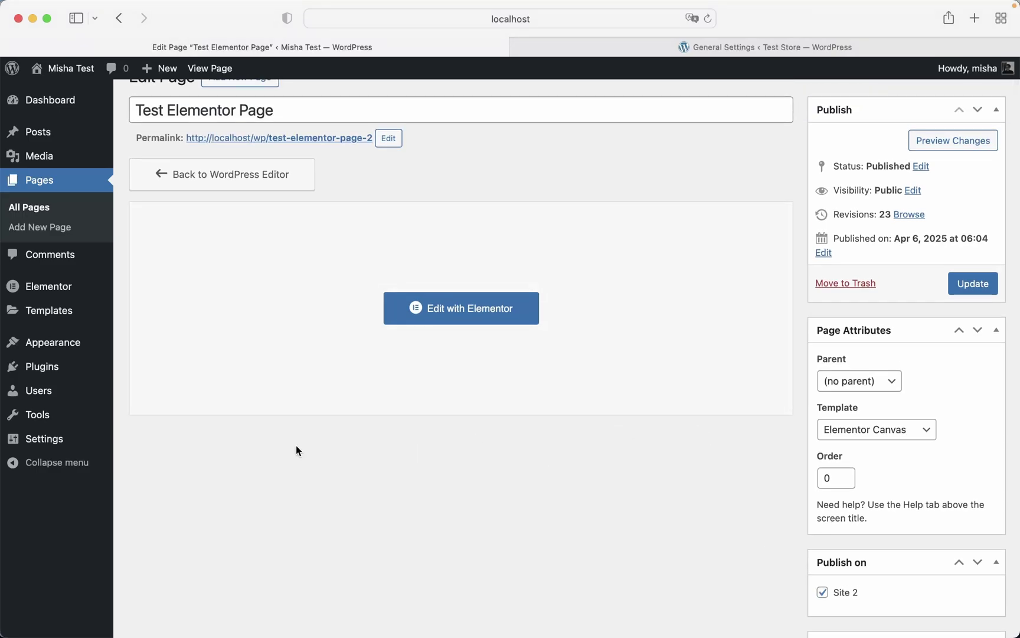
- Deactivate Classic Editor in the Plugins list and return to the Pages list
click(71, 376)
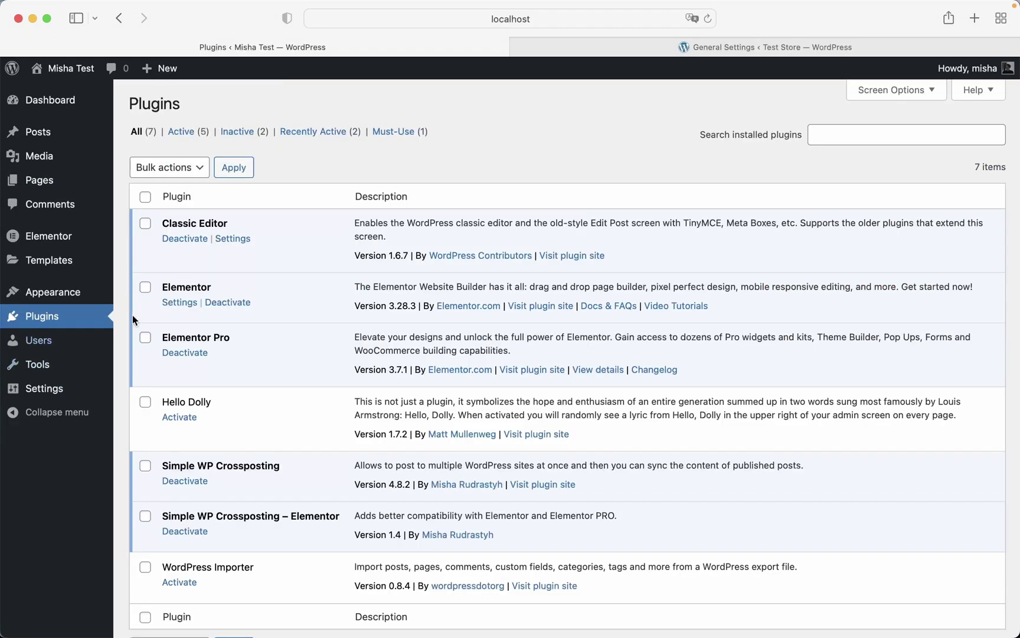
click(187, 240)
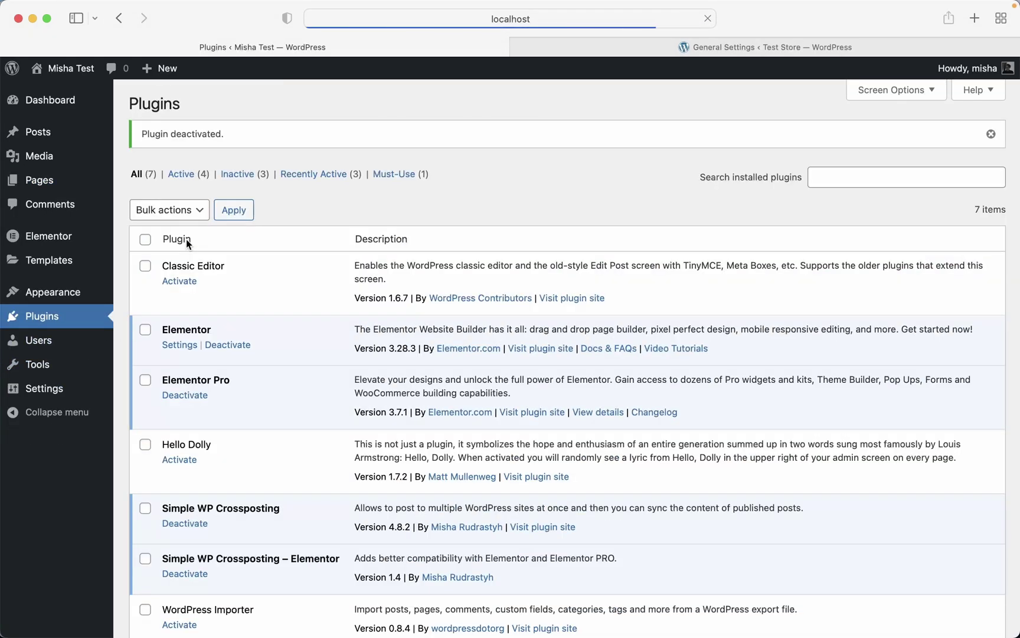
click(64, 190)
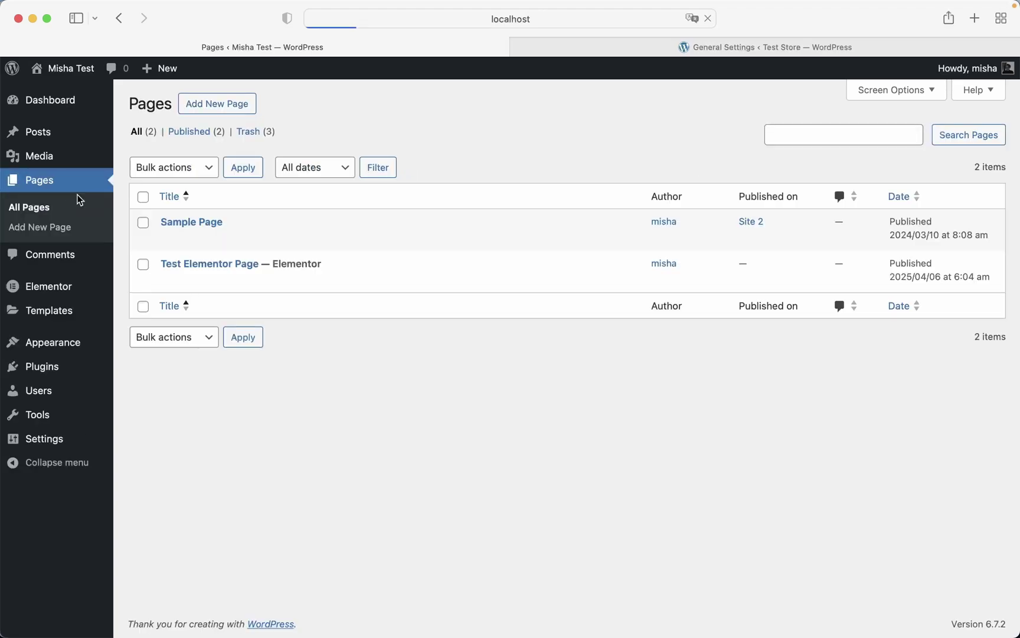
- In the block editor, tick Site 2 under Publish on for Test Elementor Page and save it
click(168, 282)
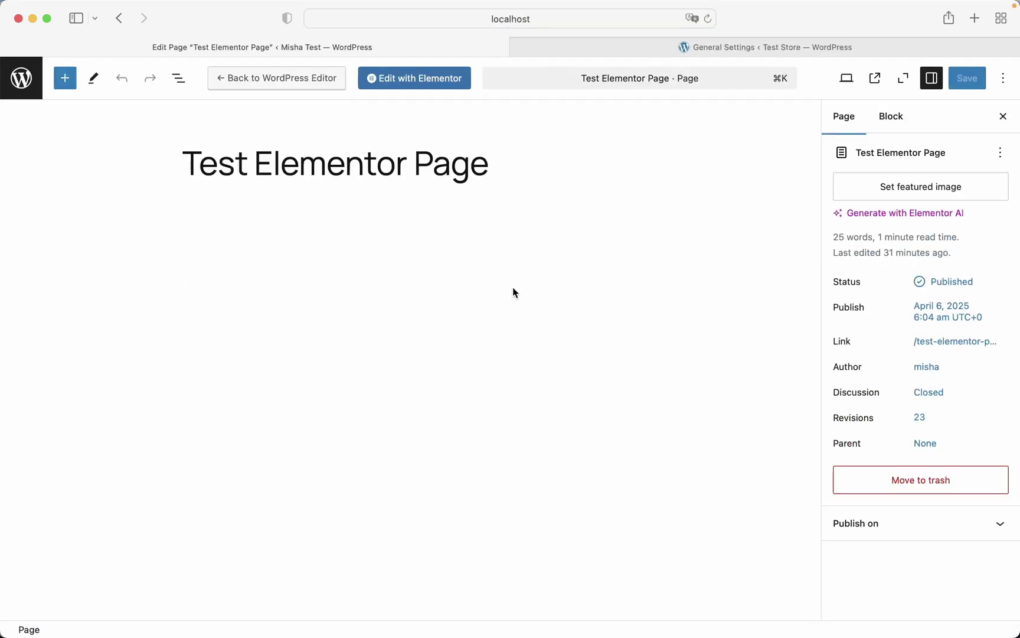
click(852, 522)
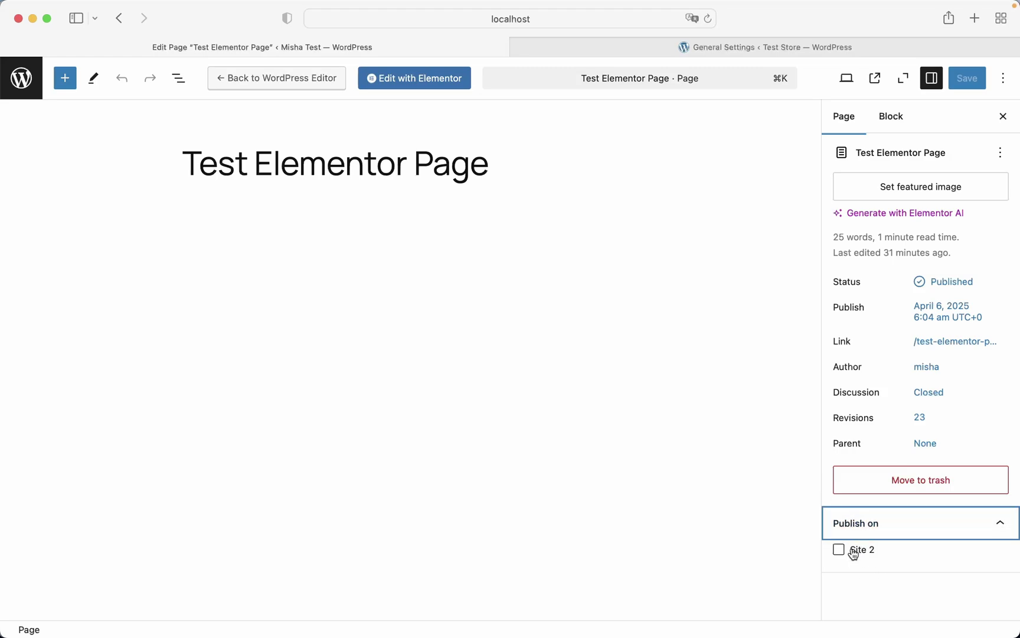
click(853, 552)
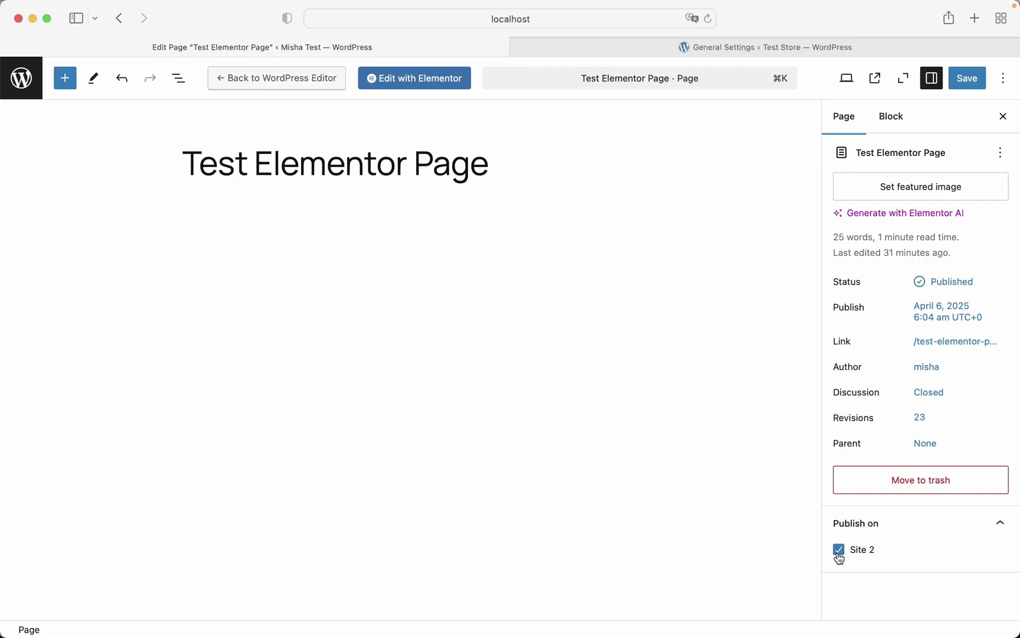
click(963, 82)
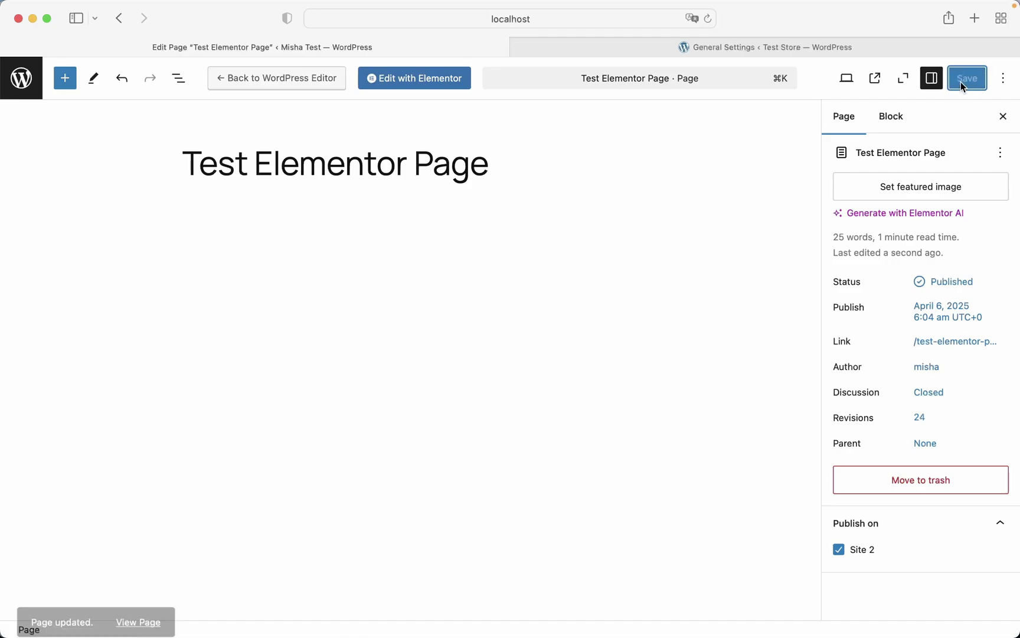
click(710, 46)
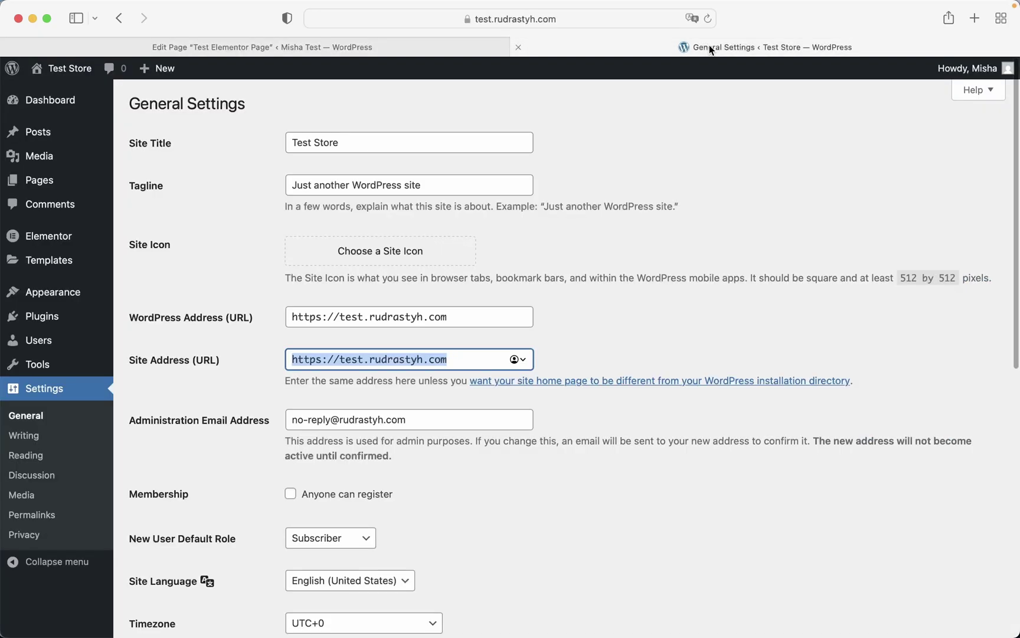
- Open Test Store's crossposted Test Elementor Page in Elementor and inspect its empty Template block
click(65, 184)
mouse_move(318, 275)
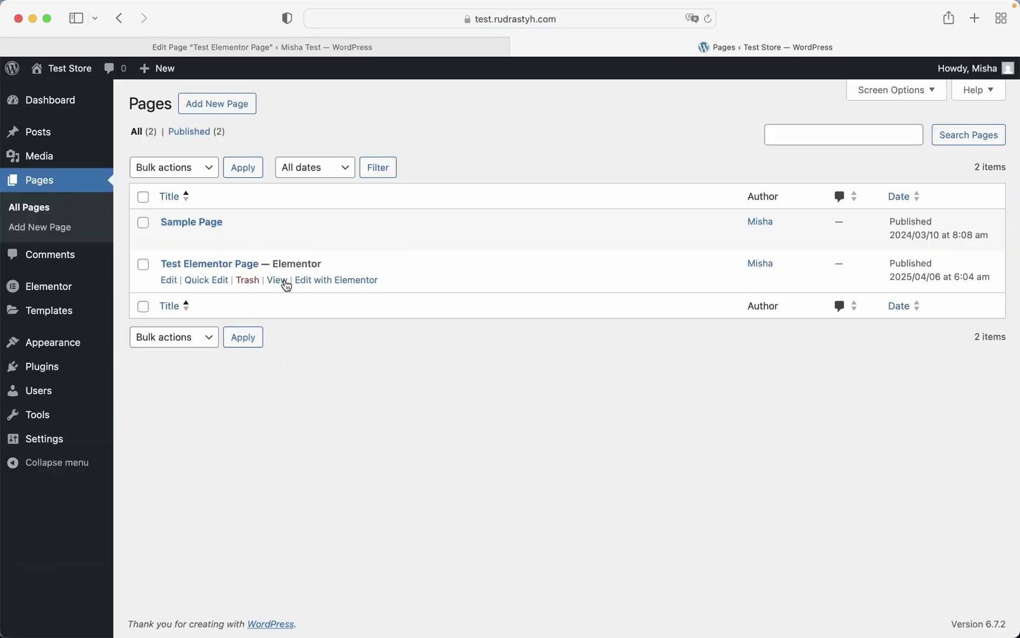
click(329, 281)
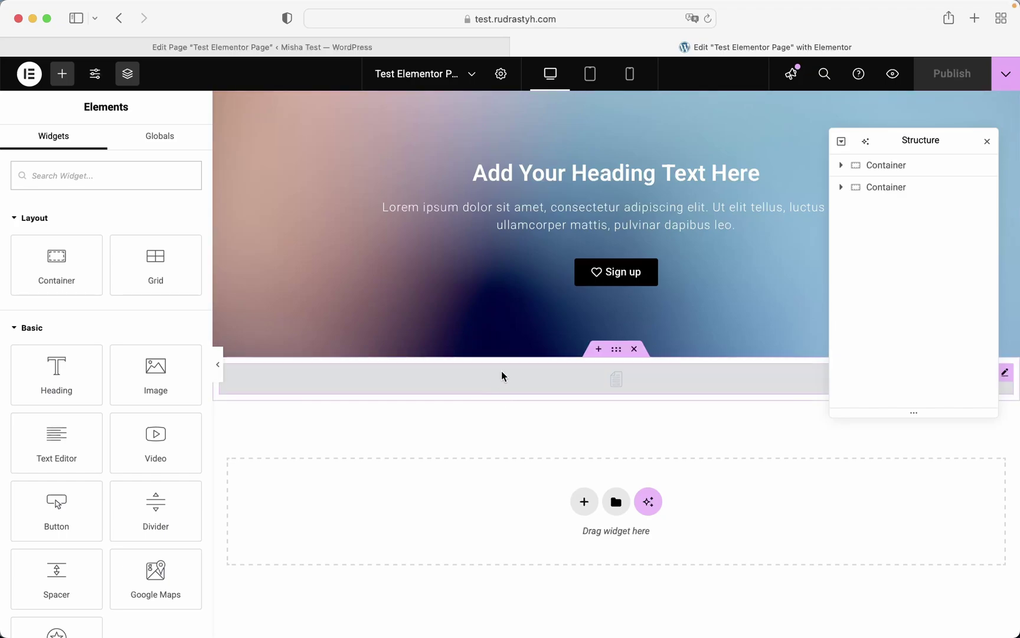
click(511, 380)
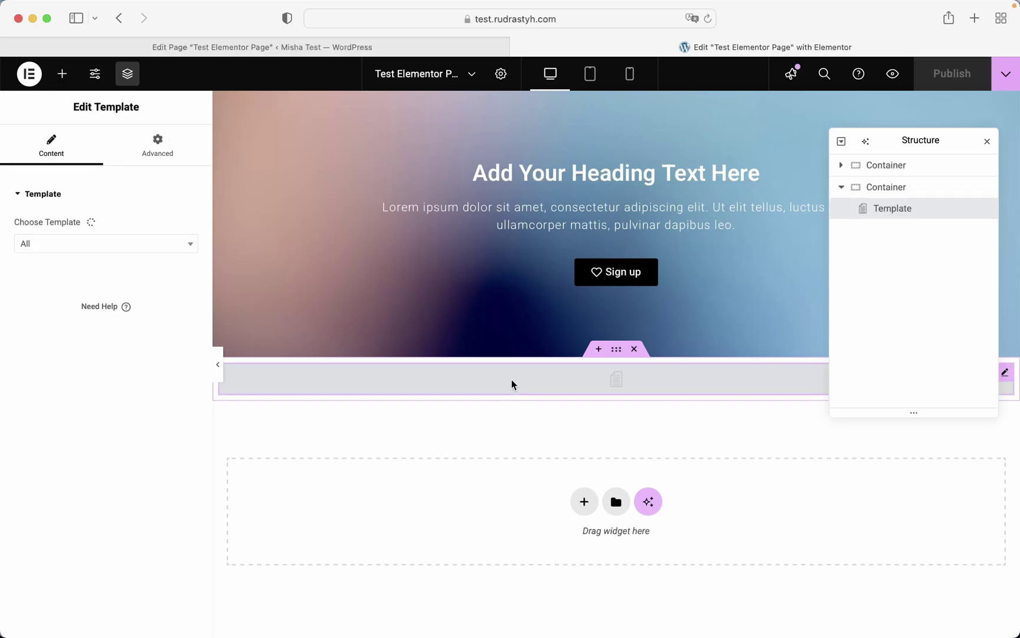
click(323, 49)
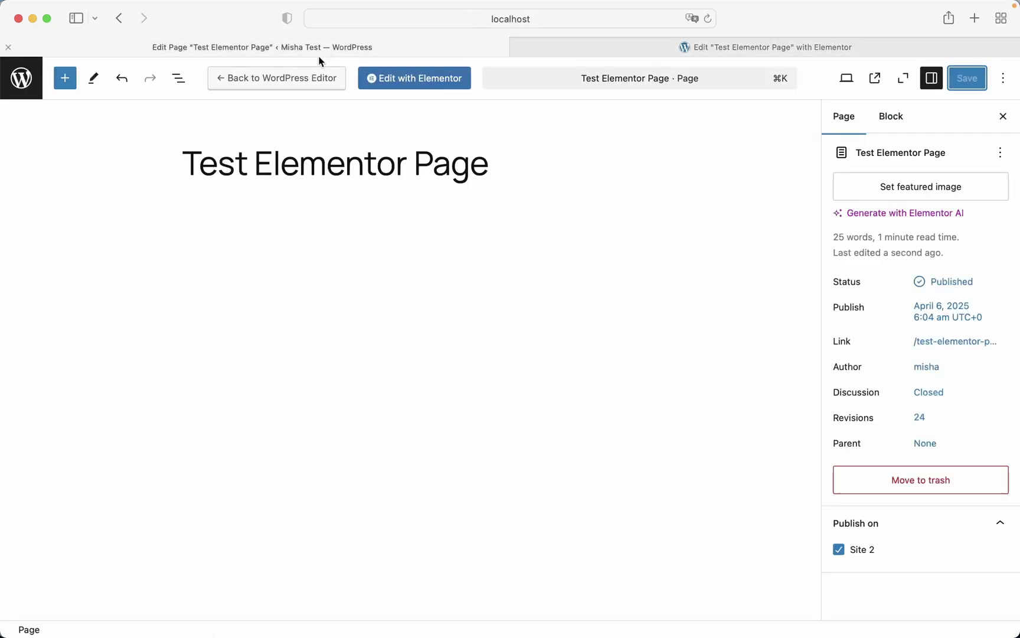
- Open Test Elementor Page in Elementor, exit to WordPress, and go to the Pages list
click(400, 83)
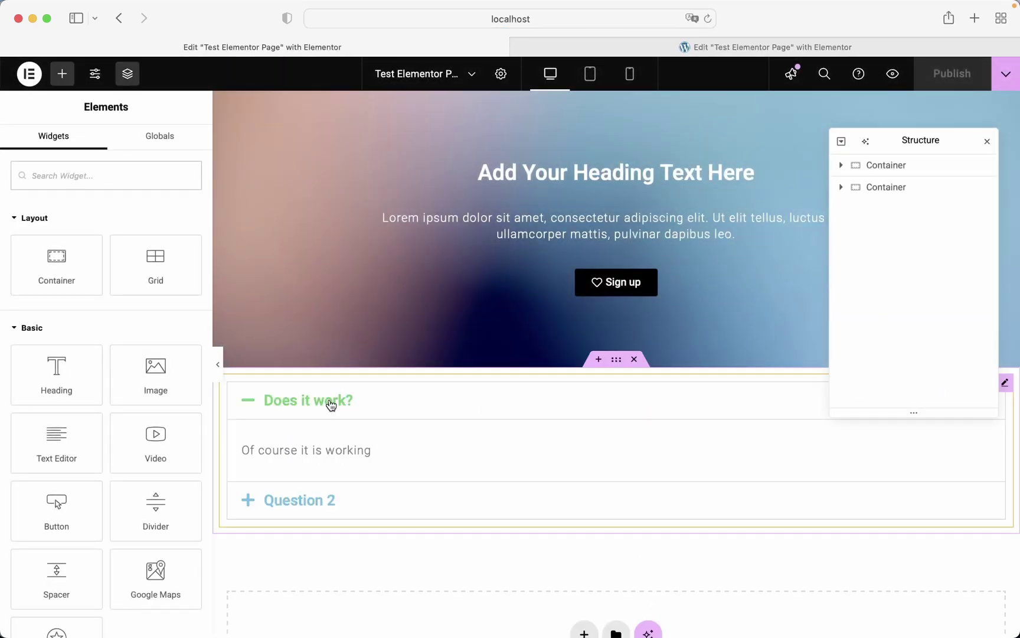
click(30, 76)
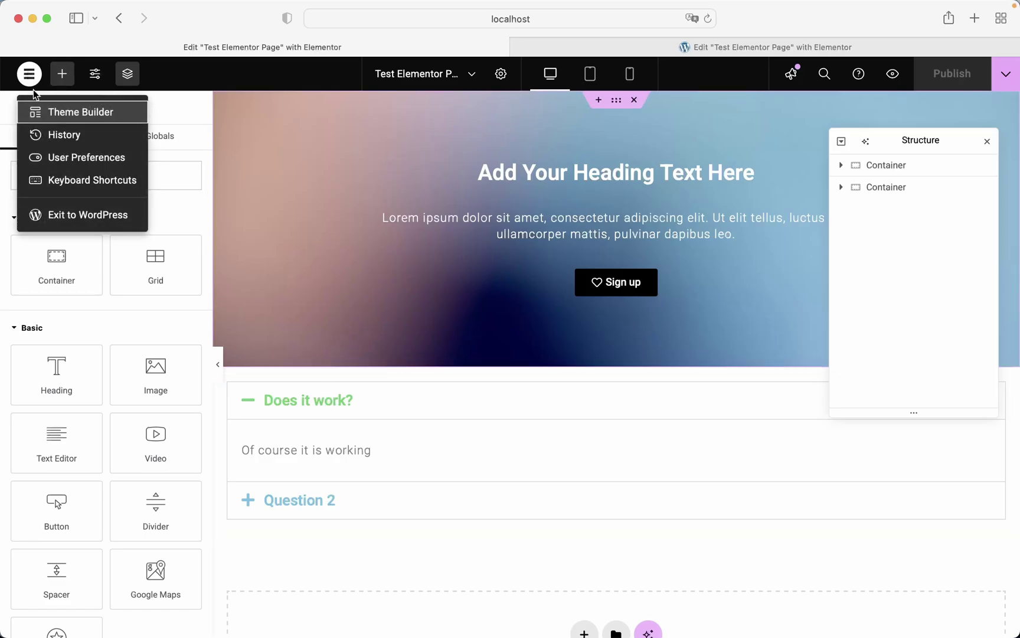
click(69, 215)
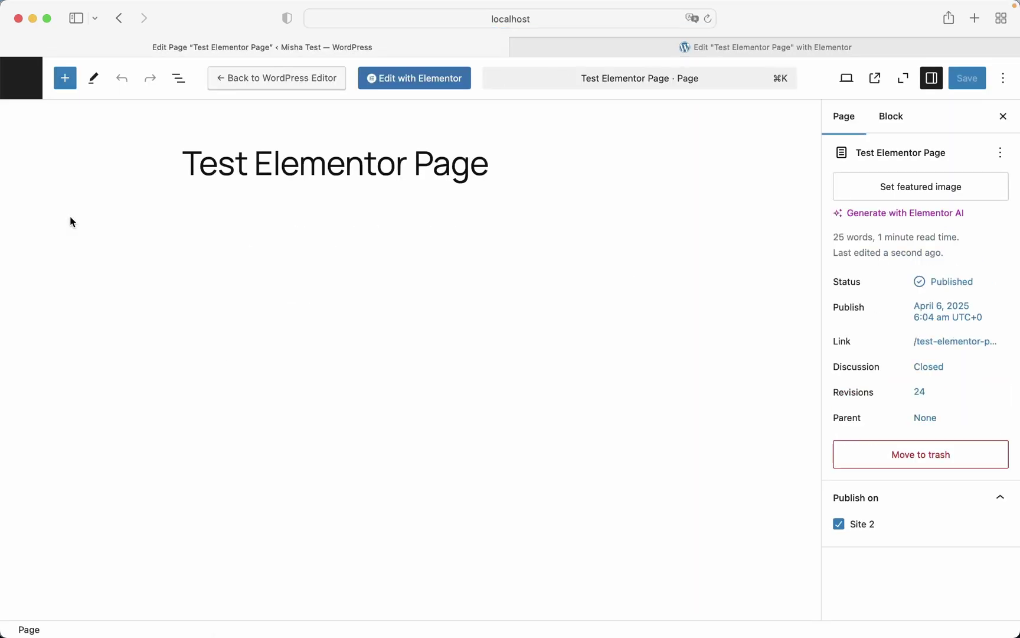
click(21, 78)
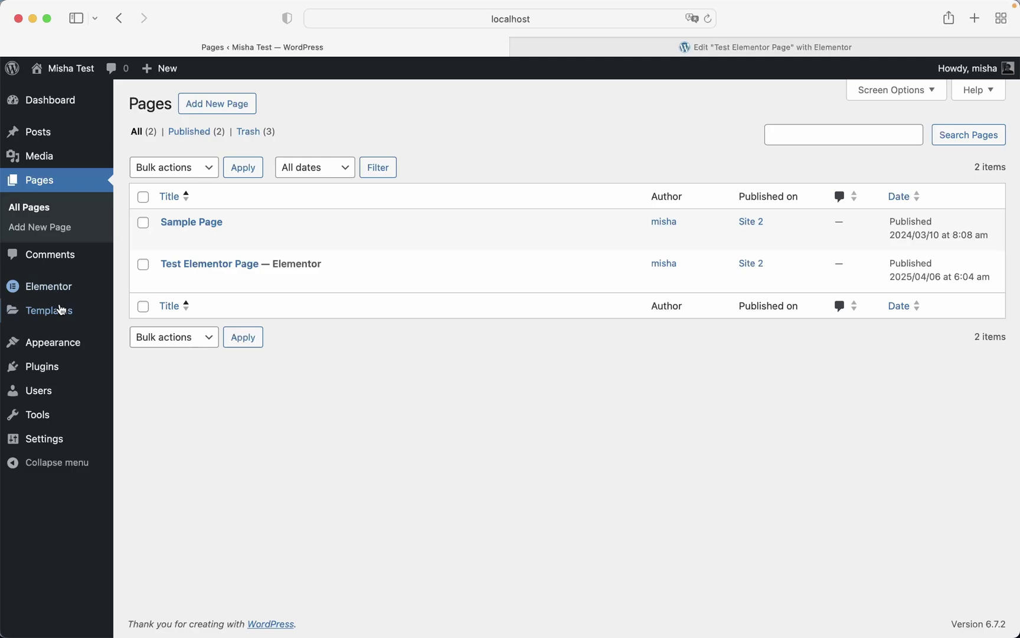
- Tick Site 2 under Publish on for the FAQ template and update it
mouse_move(61, 309)
click(143, 333)
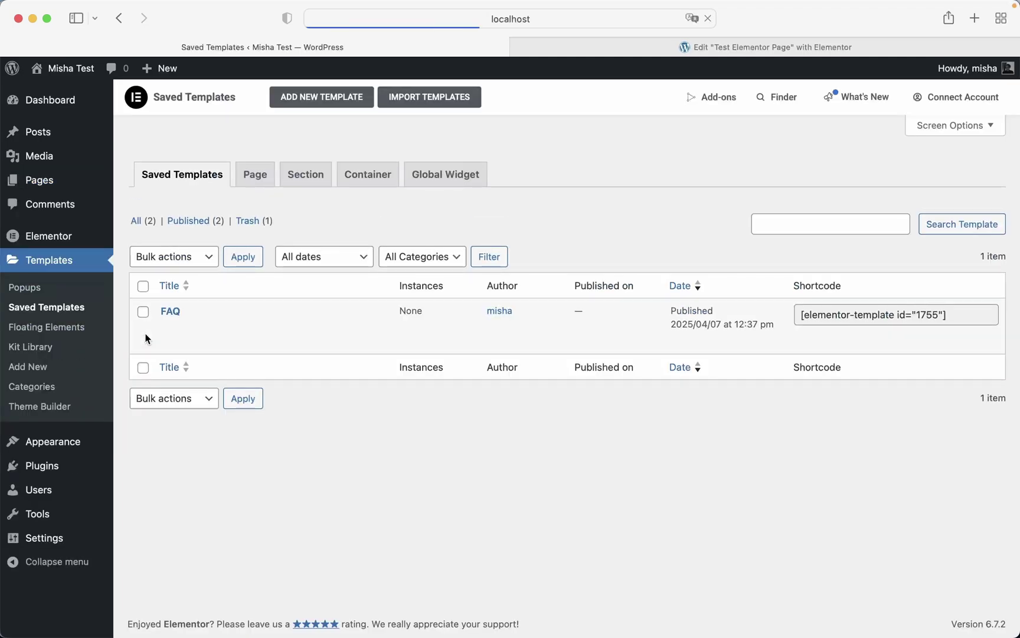
click(168, 326)
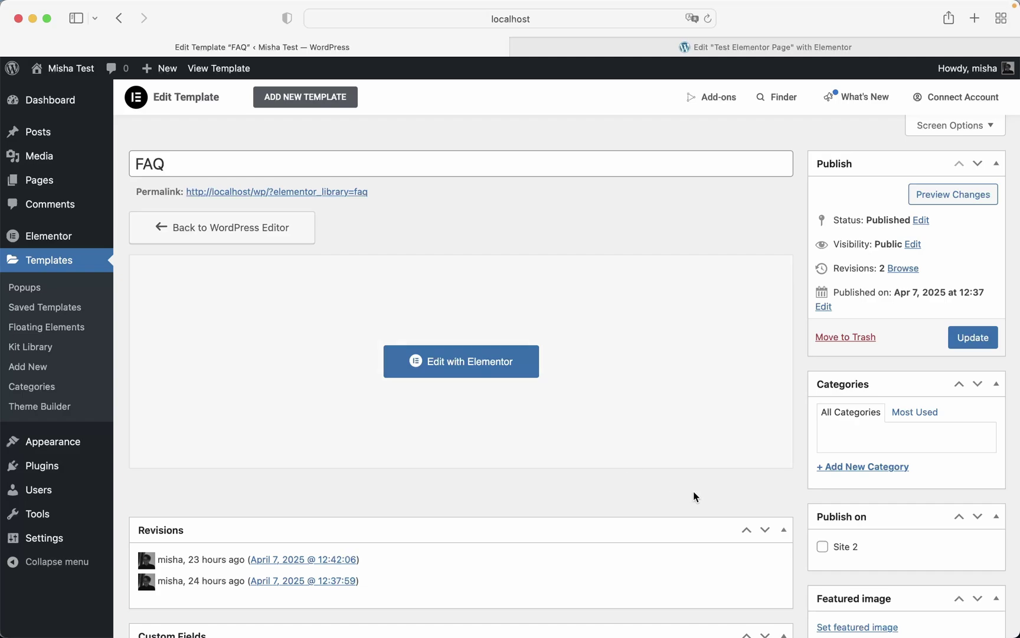
click(822, 546)
click(969, 347)
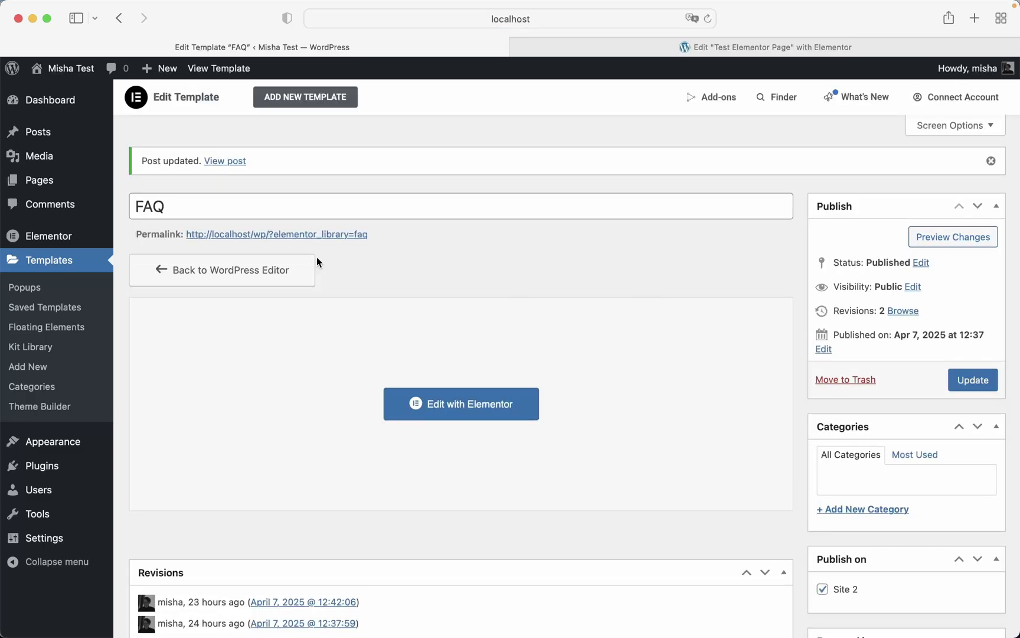
click(75, 188)
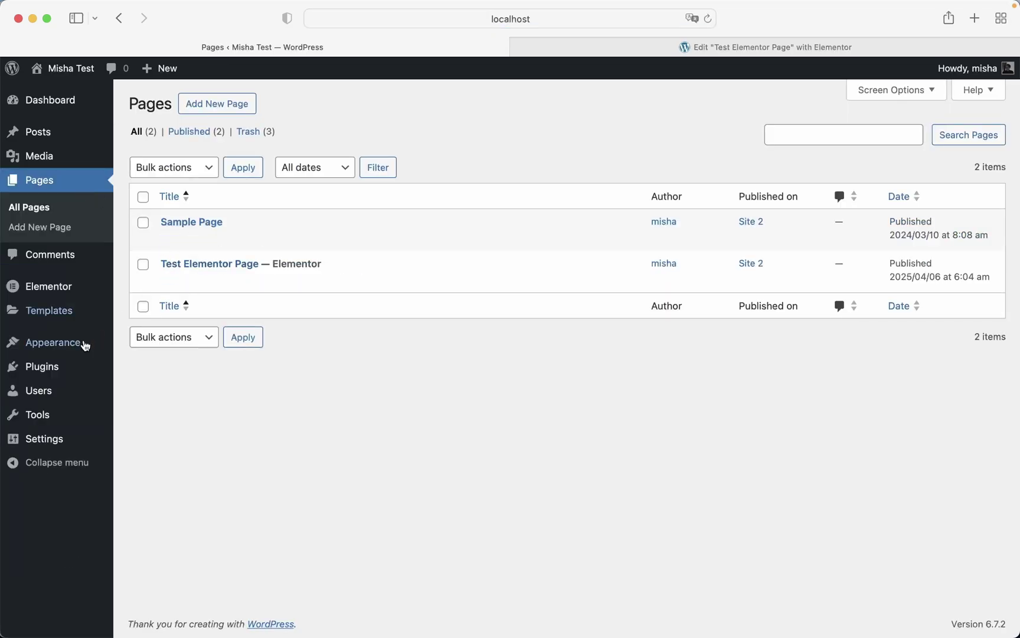
- Re-save the first site's Test Elementor Page so its changes sync to Site 2
click(59, 369)
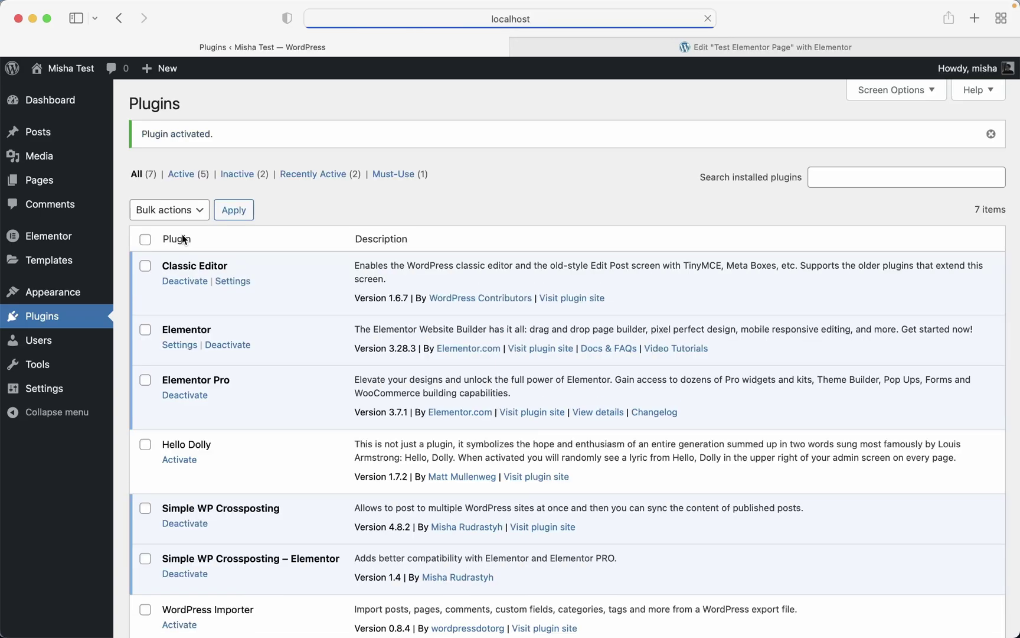
click(61, 180)
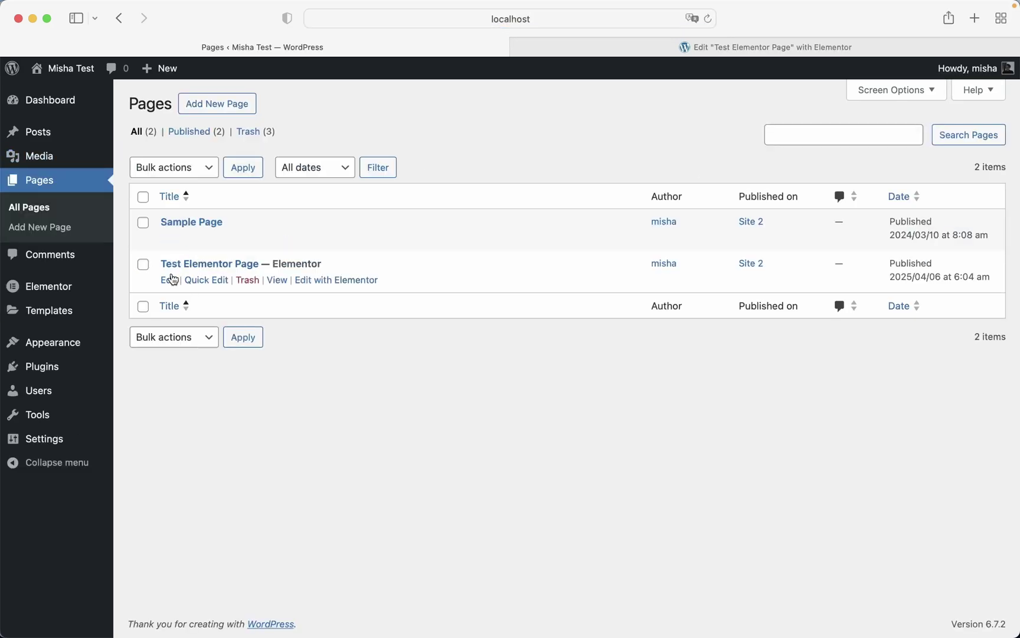
click(165, 281)
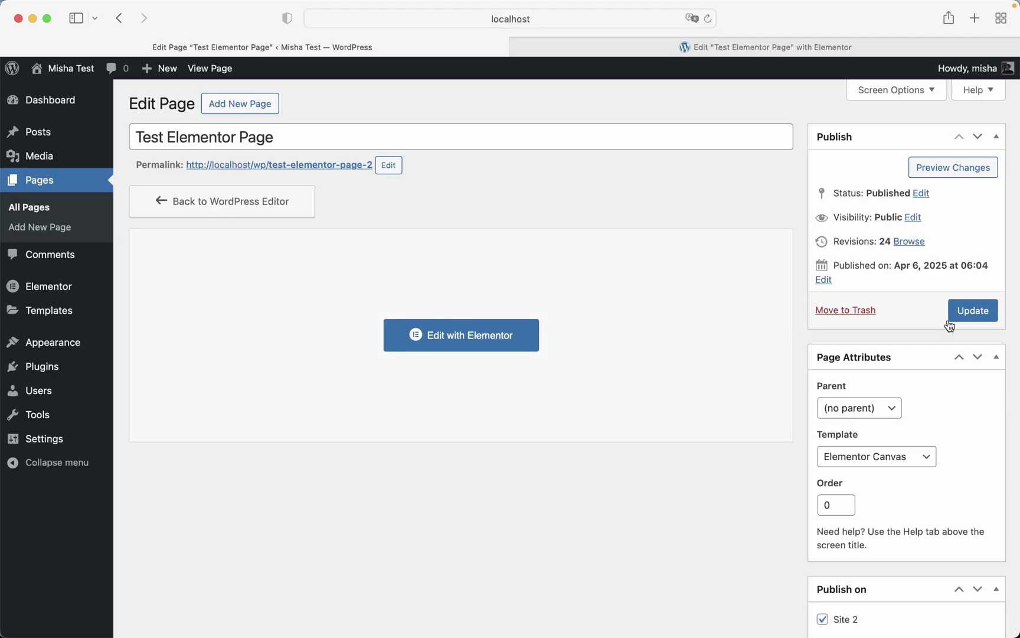
click(962, 313)
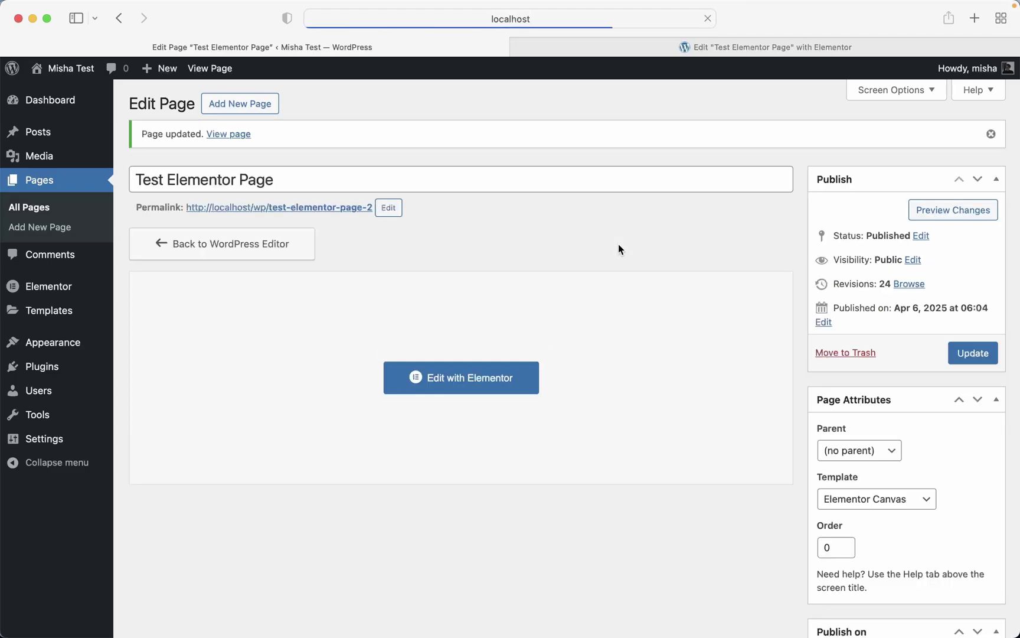
- Reload Site 2's Elementor copy so the FAQ accordion with 'Does it work?' appears
click(649, 49)
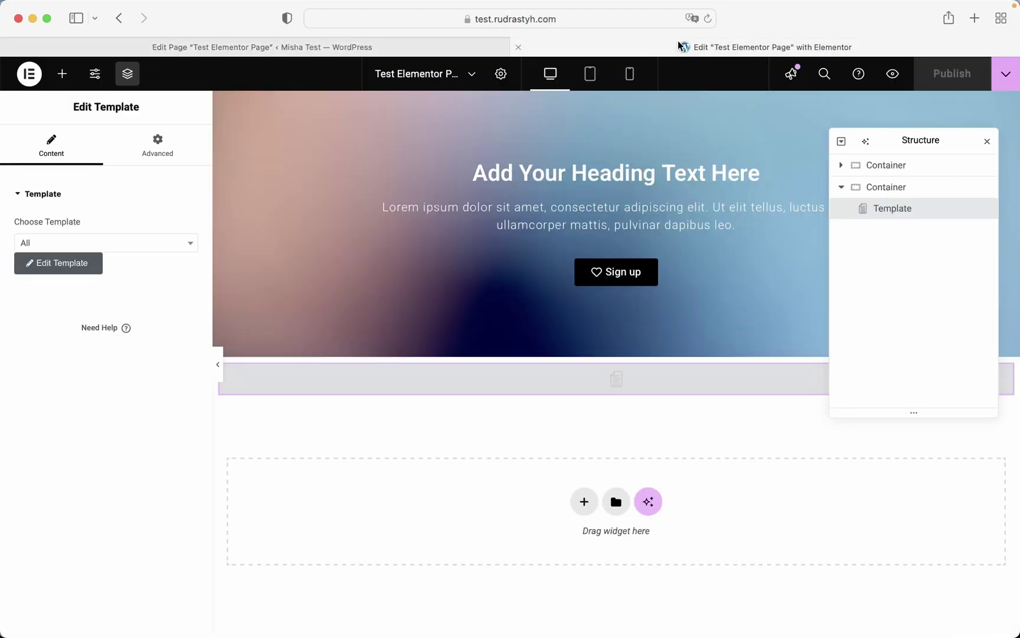
click(708, 18)
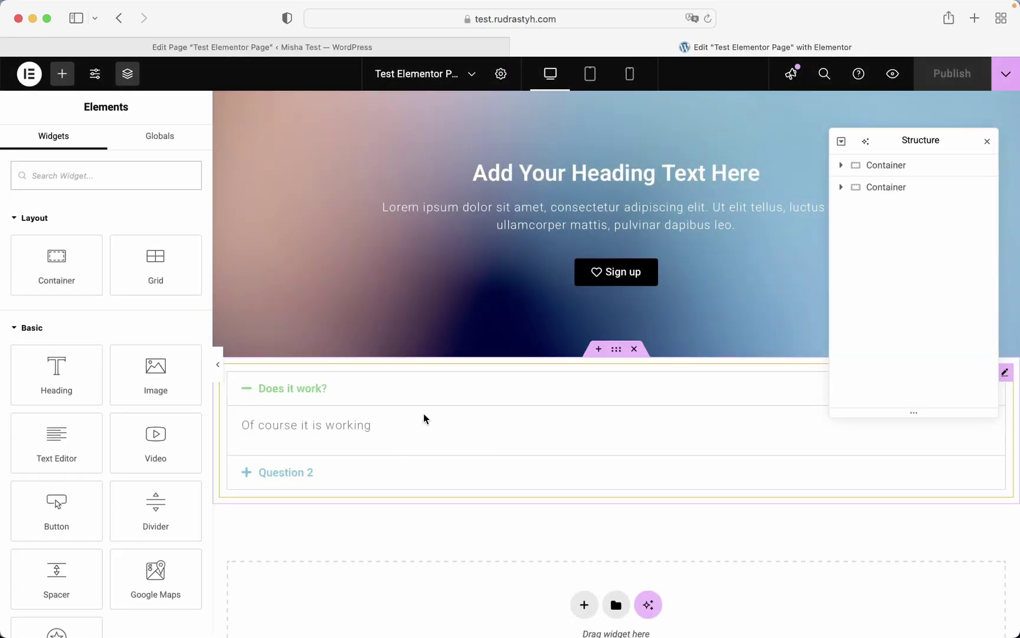
- Append 123 to the first site's heading, making 'Add Your Heading Text Here123', and publish
click(303, 47)
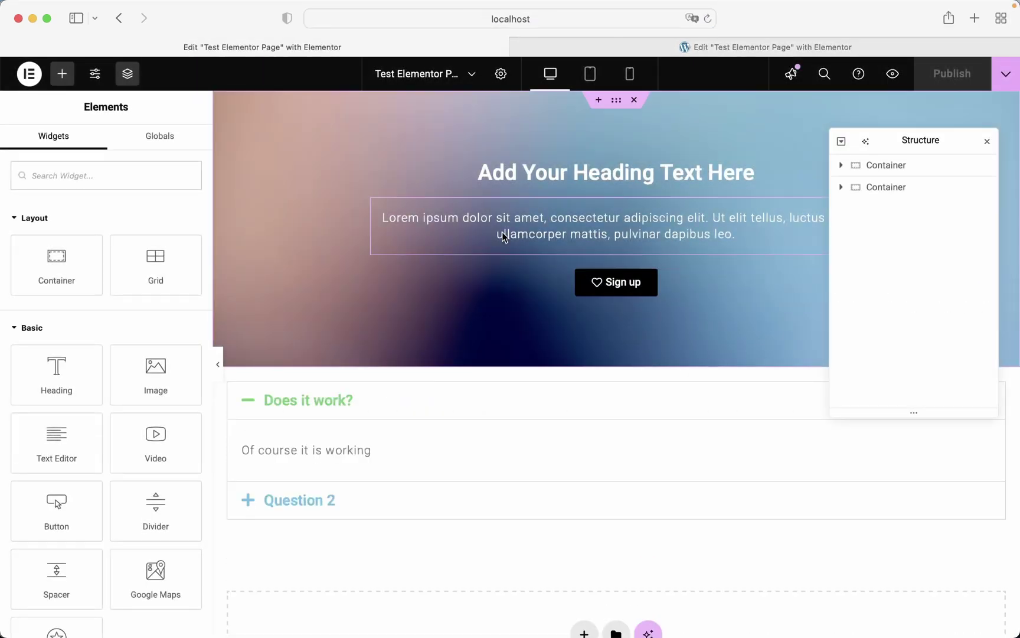
click(502, 173)
click(148, 248)
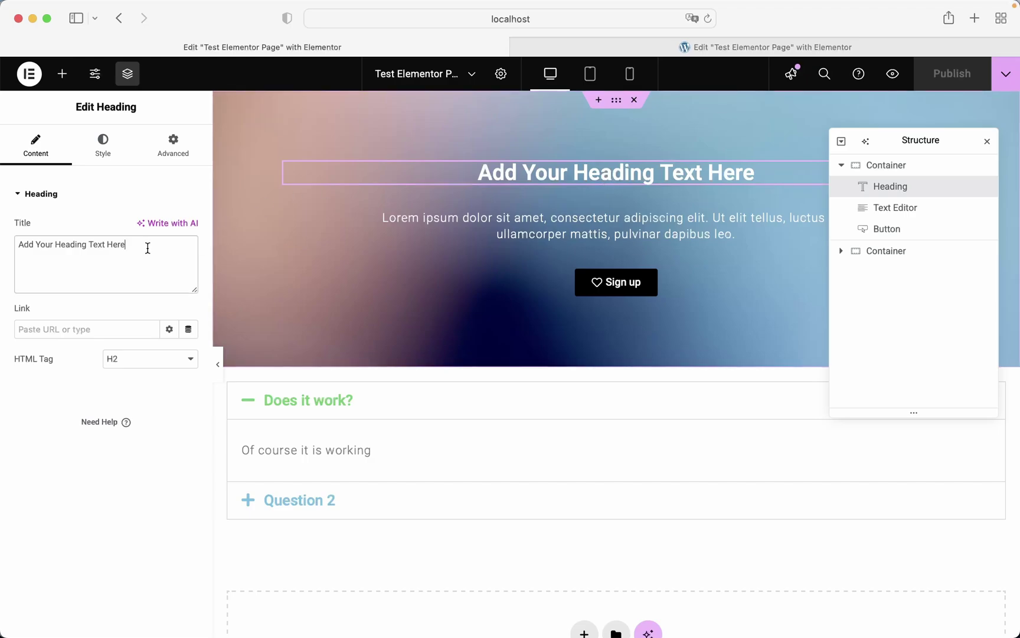
text(123)
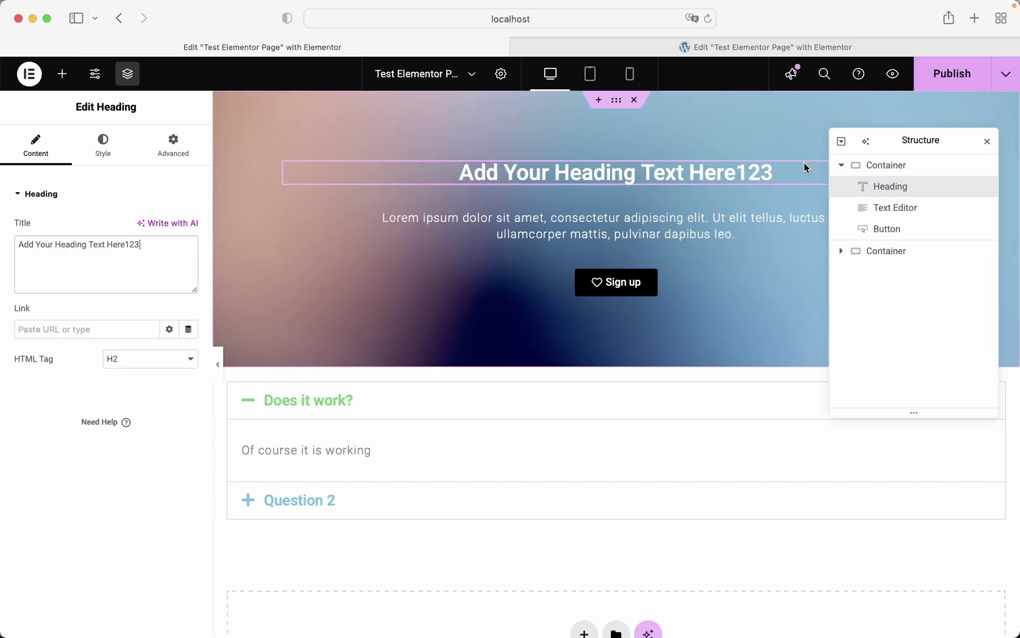
click(952, 74)
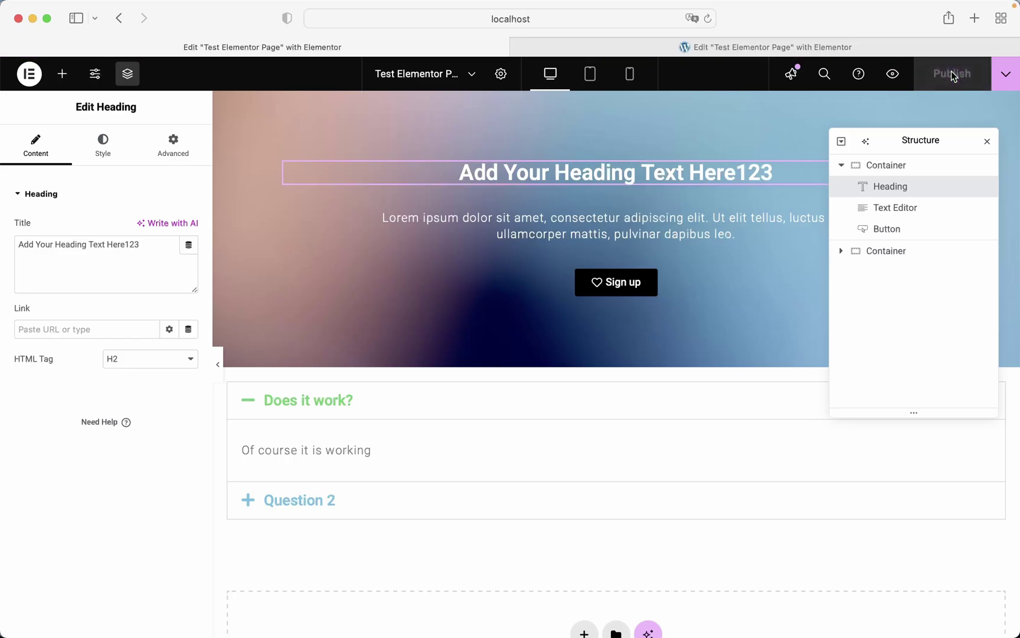
click(759, 50)
- Reload Site 2's Elementor editor to check for the synced 'Add Your Heading Text Here123' heading
click(708, 19)
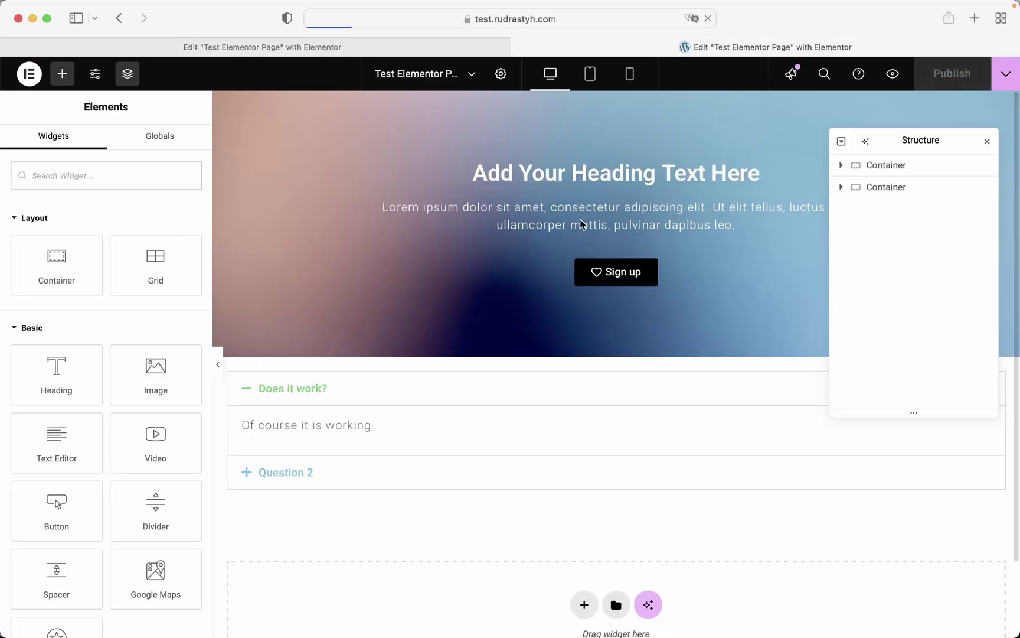